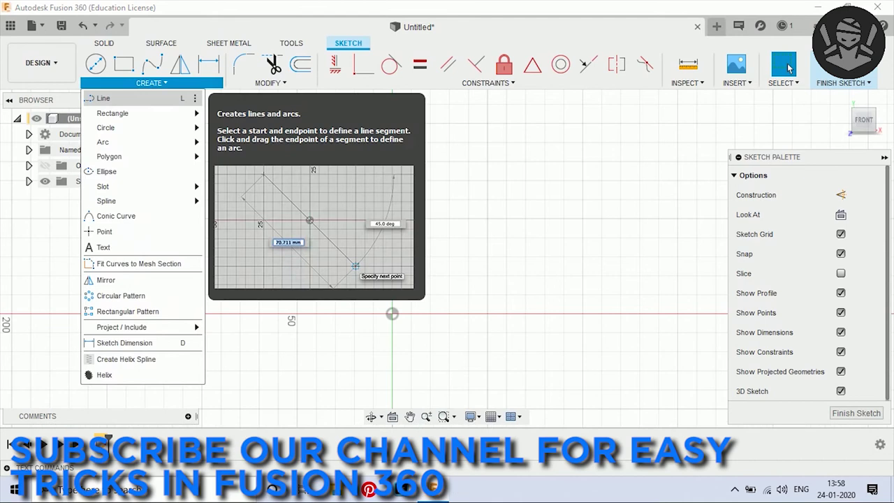
# Draw a closed 15 mm × 90 mm rectangle of lines starting at the origin
pyautogui.click(419, 320)
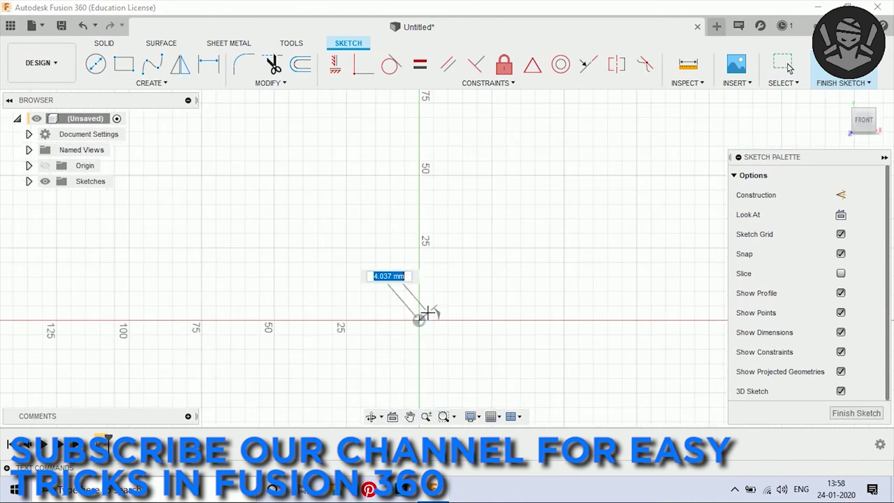
pyautogui.click(462, 320)
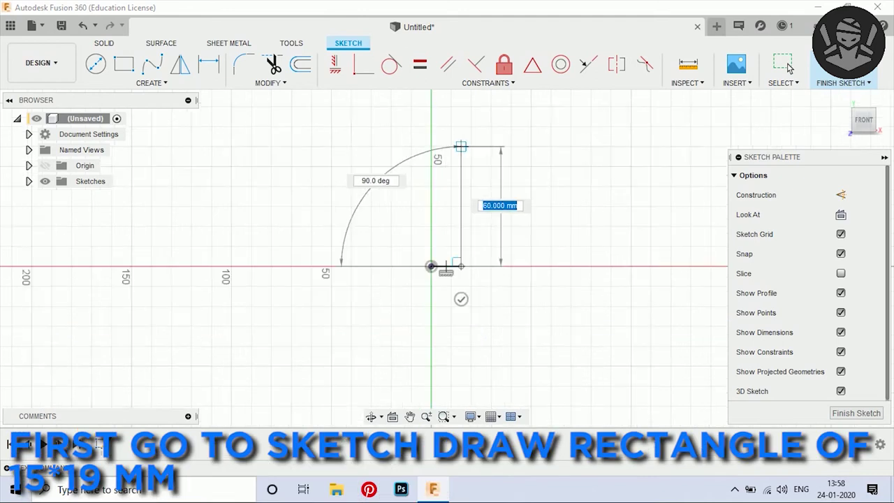
pyautogui.scroll(-3, 461, 126)
pyautogui.click(461, 98)
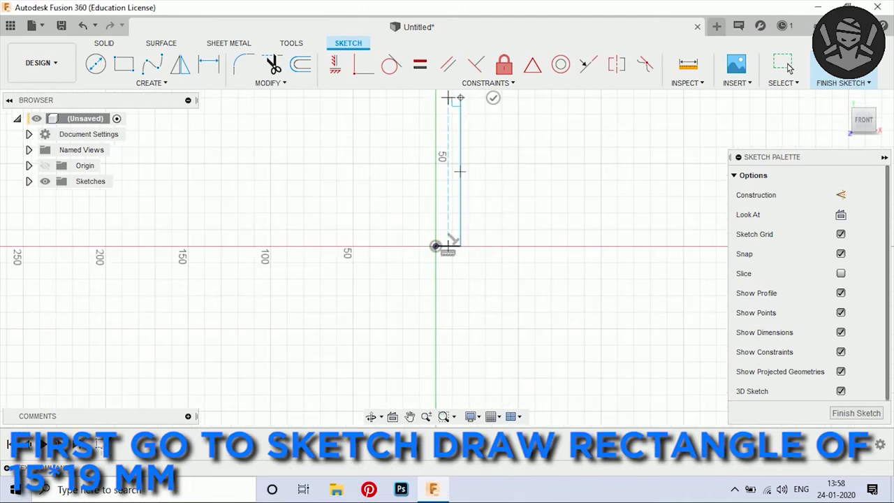
pyautogui.scroll(-1, 436, 98)
pyautogui.moveTo(436, 98); pyautogui.dragTo(422, 192, button='middle')
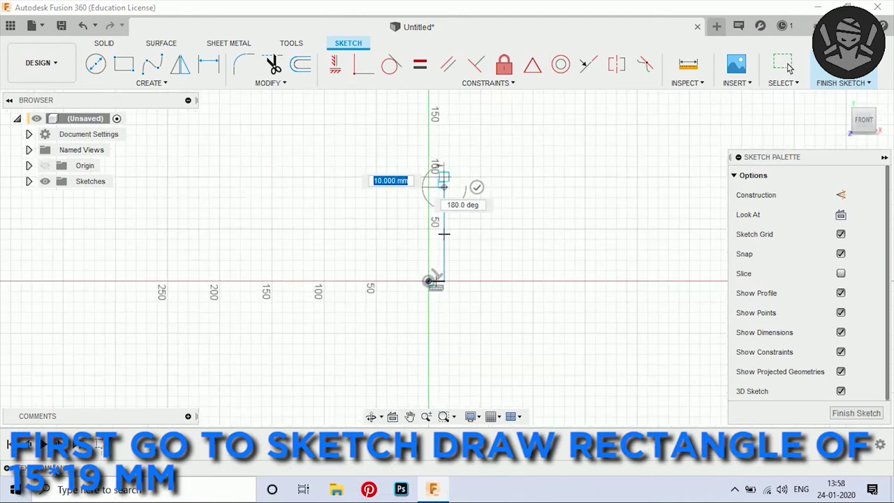
pyautogui.click(423, 191)
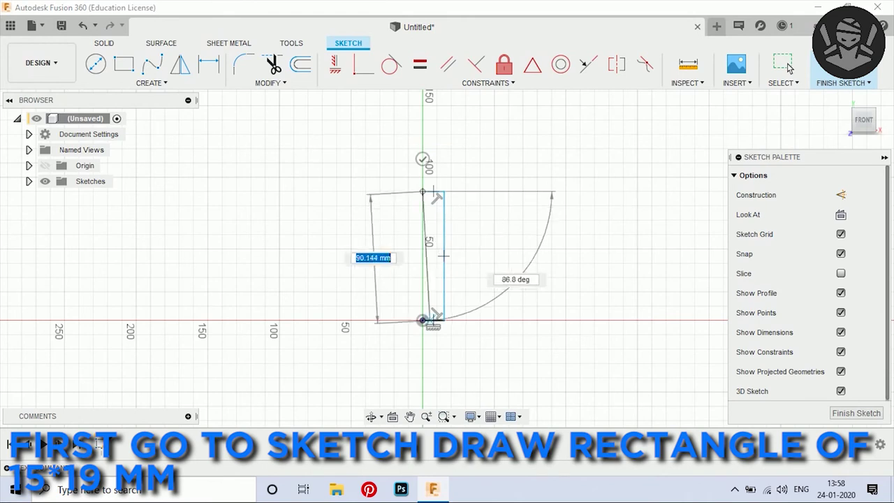
pyautogui.click(422, 320)
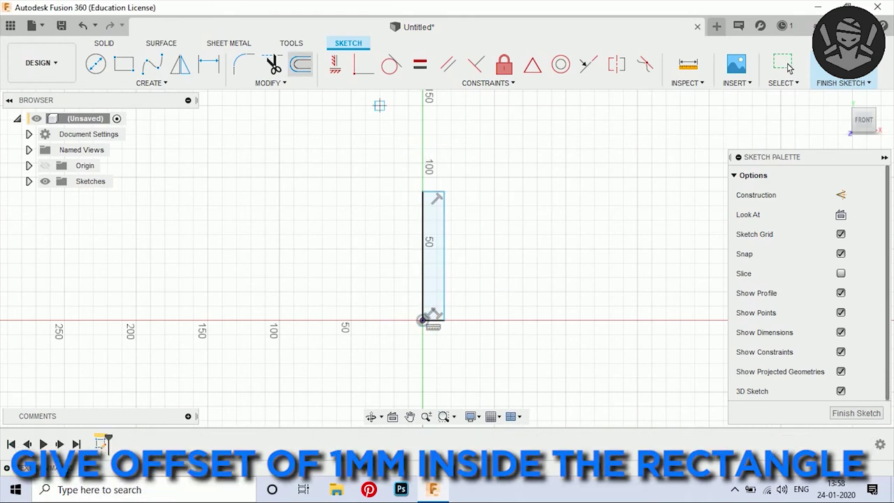
# Offset the rectangle's outline 1 mm inward
pyautogui.click(300, 64)
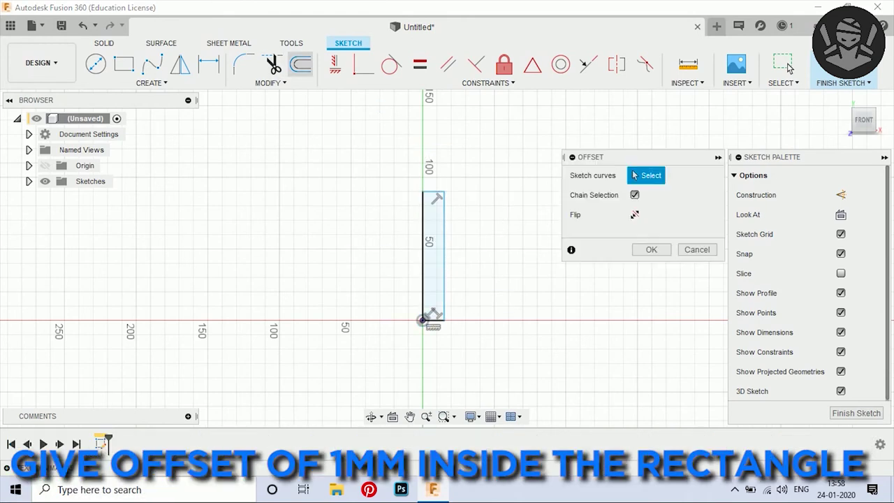
pyautogui.scroll(3, 445, 233)
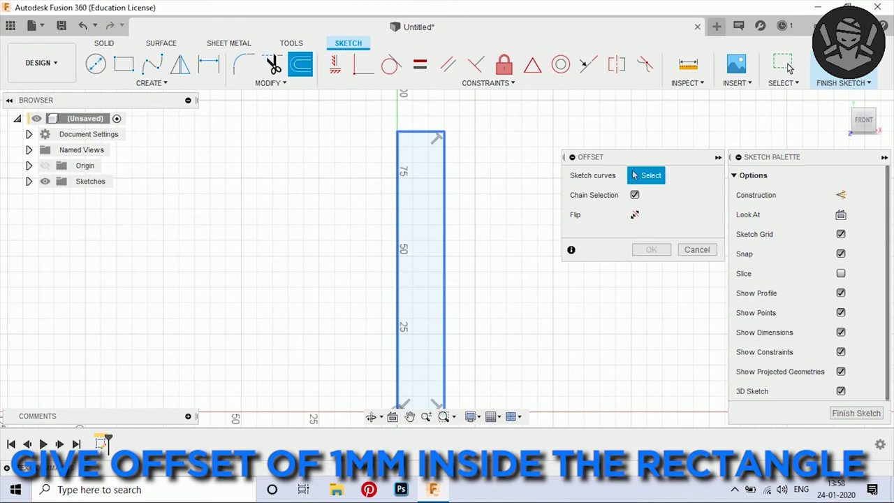
pyautogui.click(443, 242)
pyautogui.moveTo(447, 242); pyautogui.dragTo(438, 243)
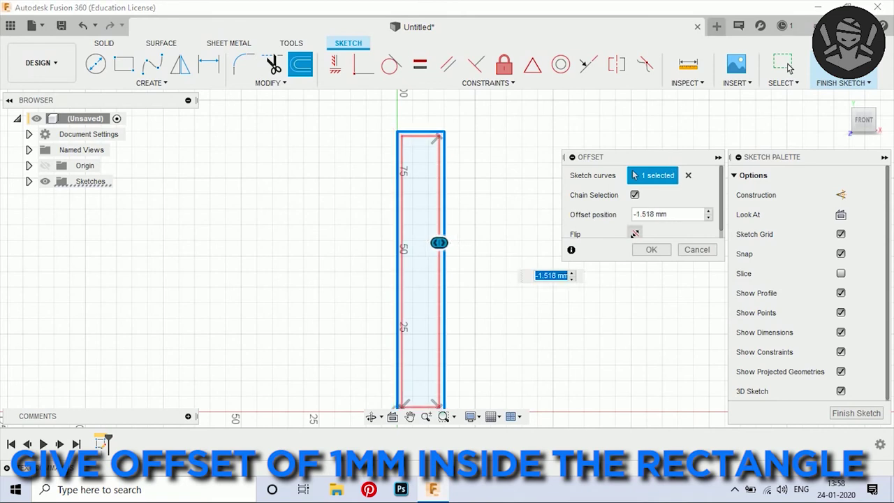
pyautogui.write('-1')
pyautogui.press('Return')
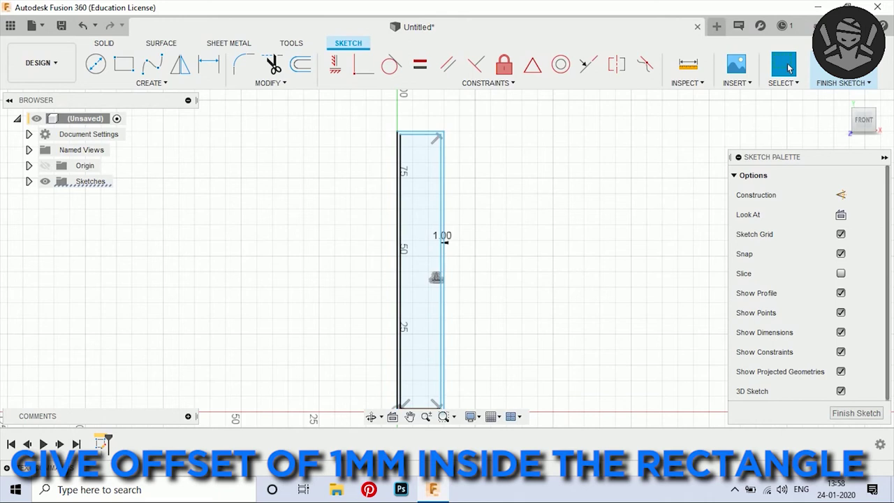
# Draw a short line from the inner bottom-right corner to the outer bottom edge
pyautogui.scroll(3, 388, 147)
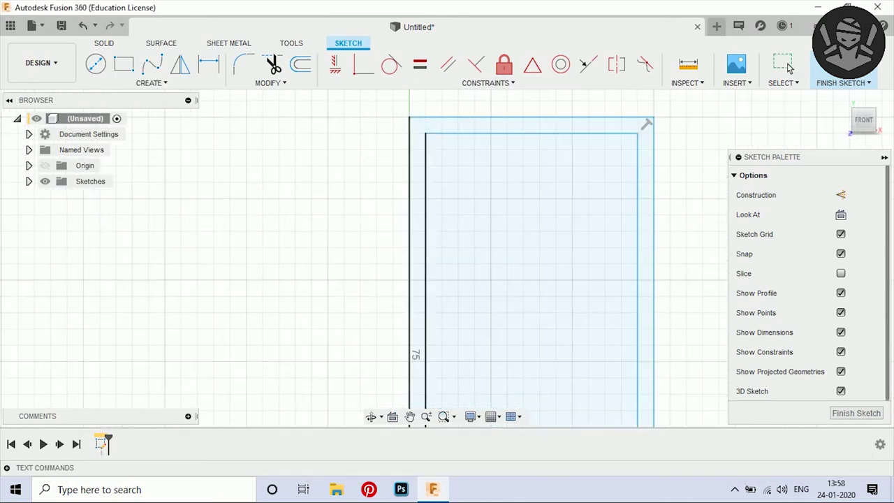
pyautogui.click(425, 133)
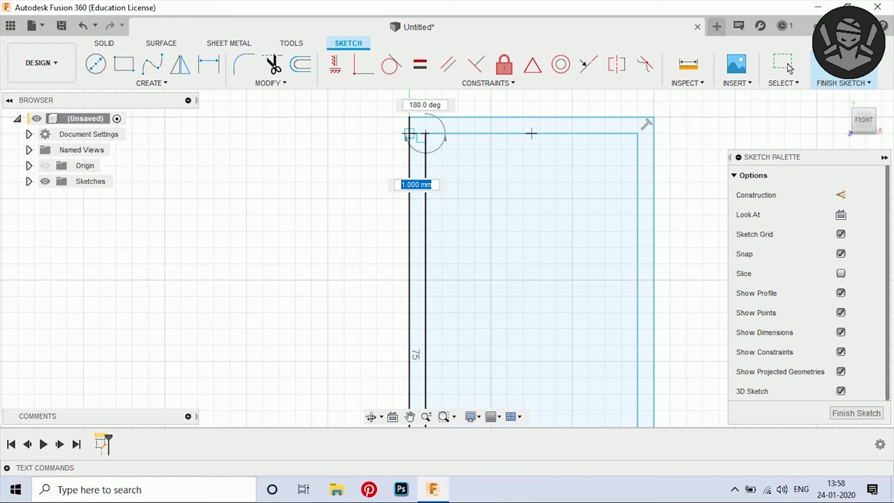
pyautogui.press('Escape')
pyautogui.scroll(-2, 419, 132)
pyautogui.scroll(-2, 429, 133)
pyautogui.scroll(-2, 461, 209)
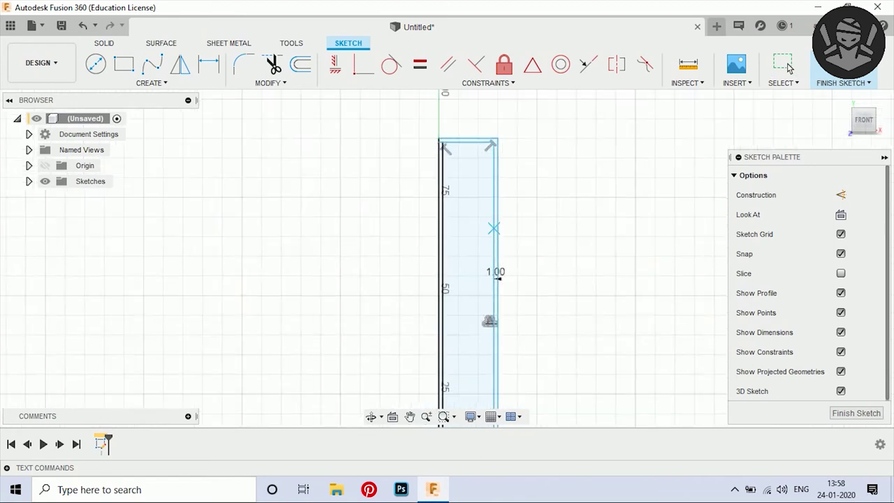
pyautogui.scroll(-1, 483, 225)
pyautogui.scroll(3, 483, 225)
pyautogui.scroll(3, 488, 237)
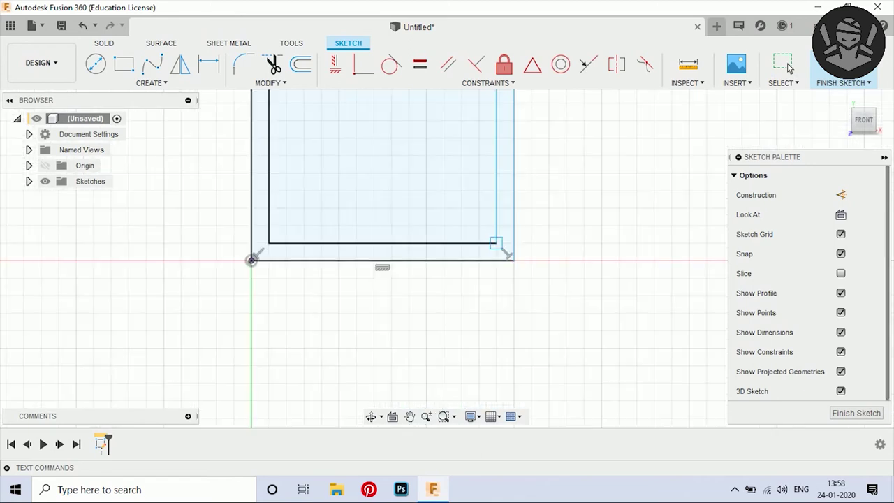
pyautogui.click(495, 242)
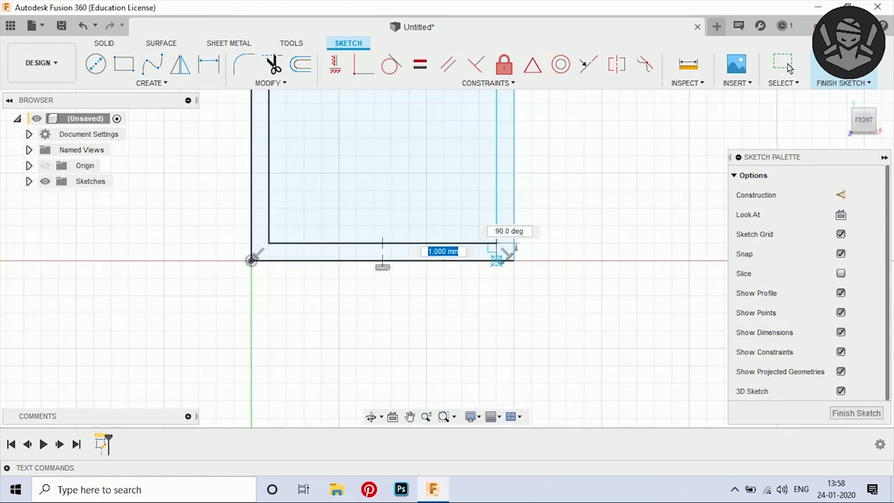
pyautogui.click(496, 260)
pyautogui.scroll(-2, 483, 386)
pyautogui.scroll(-2, 485, 388)
# Trim away the inner right vertical line and the rectangle's bottom edge
pyautogui.press('t')
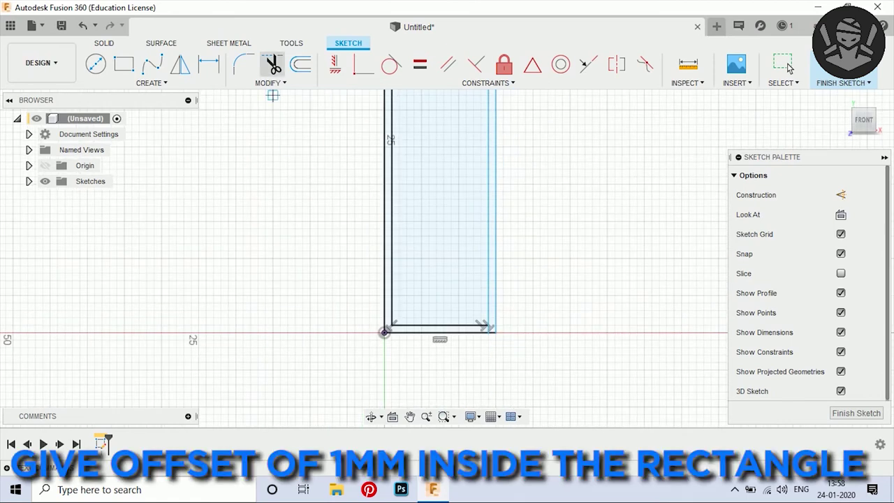
pyautogui.click(391, 210)
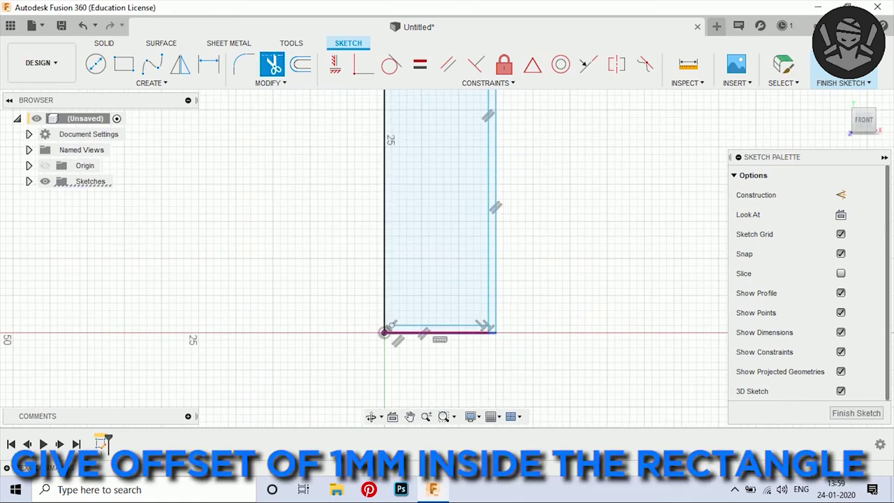
pyautogui.click(394, 331)
pyautogui.scroll(-2, 471, 366)
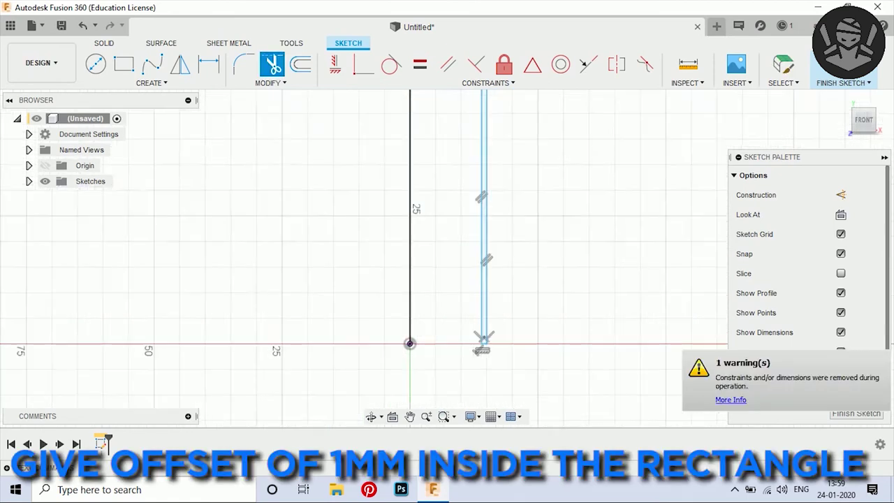
pyautogui.scroll(-2, 468, 370)
pyautogui.scroll(2, 447, 98)
# Offset the remaining outline 1 mm inward
pyautogui.click(300, 65)
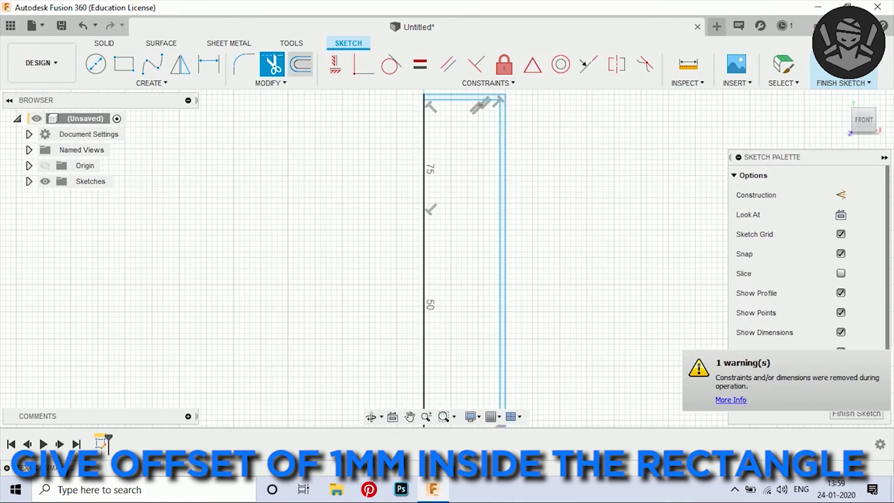
pyautogui.scroll(2, 492, 121)
pyautogui.scroll(2, 493, 120)
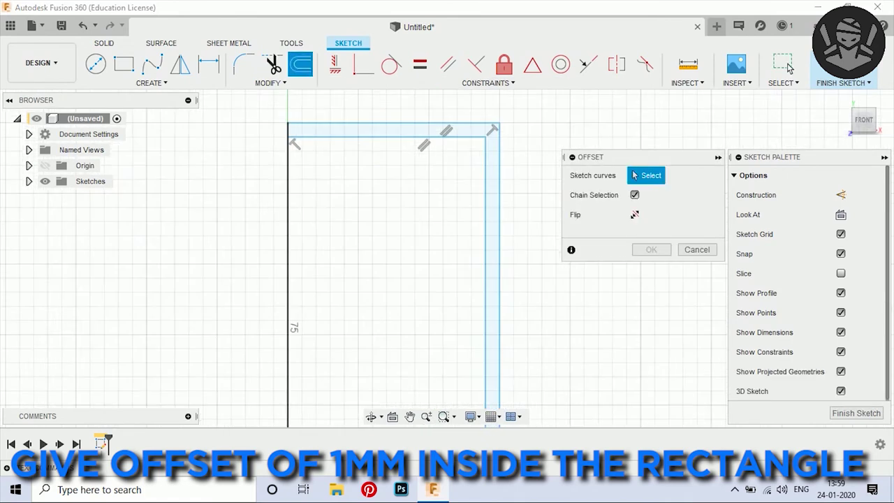
pyautogui.scroll(2, 492, 121)
pyautogui.click(469, 108)
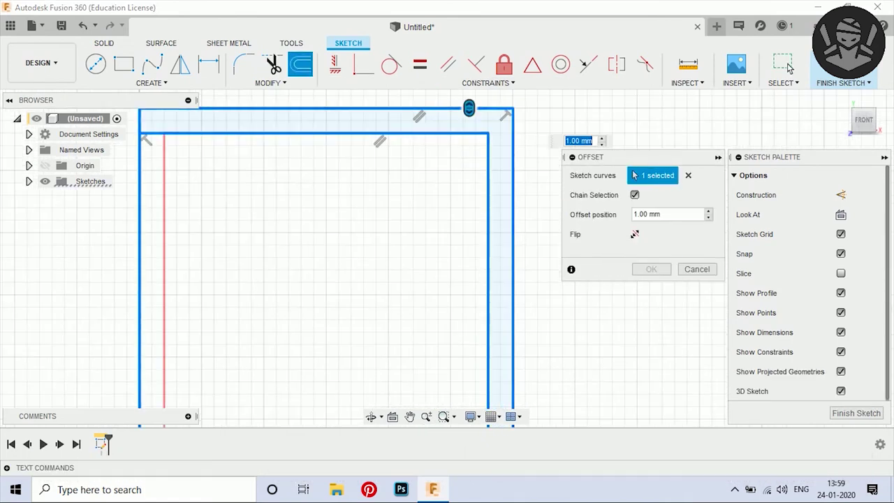
pyautogui.press('Return')
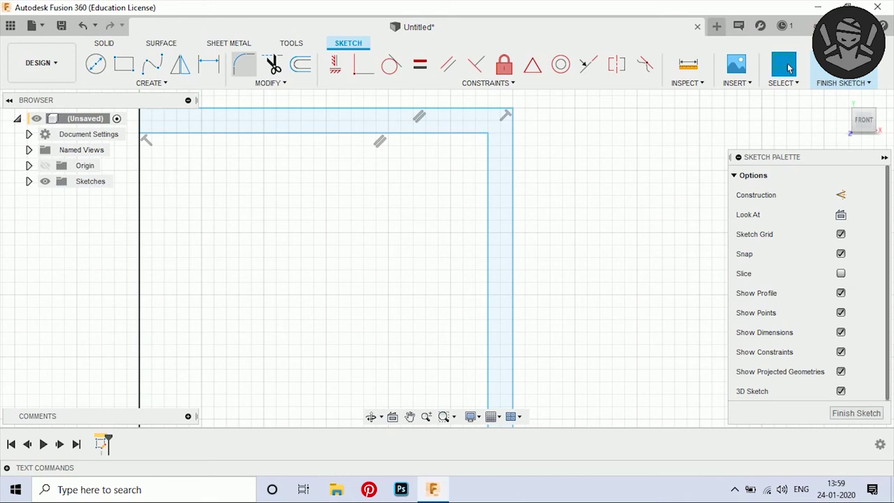
# Round the inner and outer top-right corners with 3 mm fillets and finish the sketch
pyautogui.press('f')
pyautogui.click(488, 244)
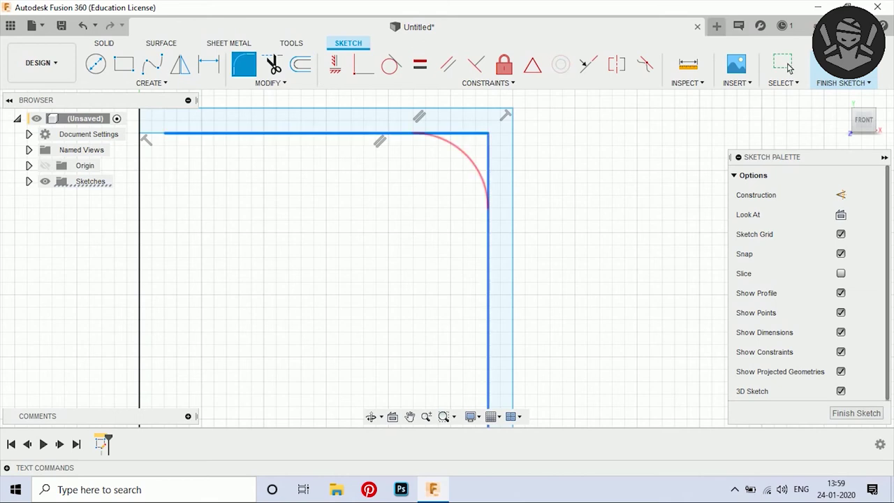
pyautogui.click(489, 203)
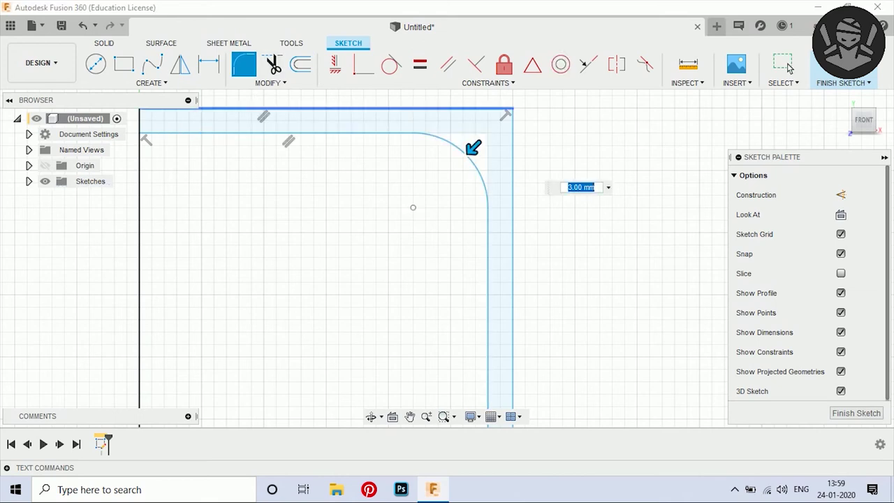
pyautogui.click(503, 120)
pyautogui.click(498, 177)
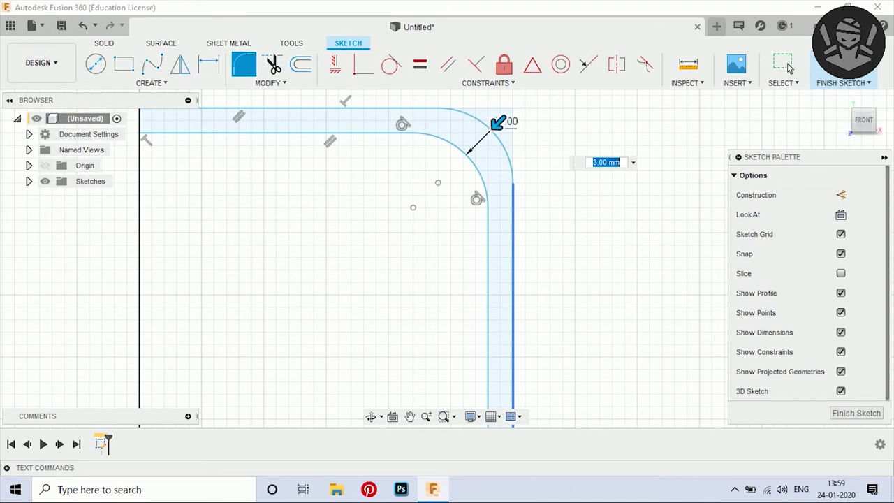
pyautogui.click(838, 64)
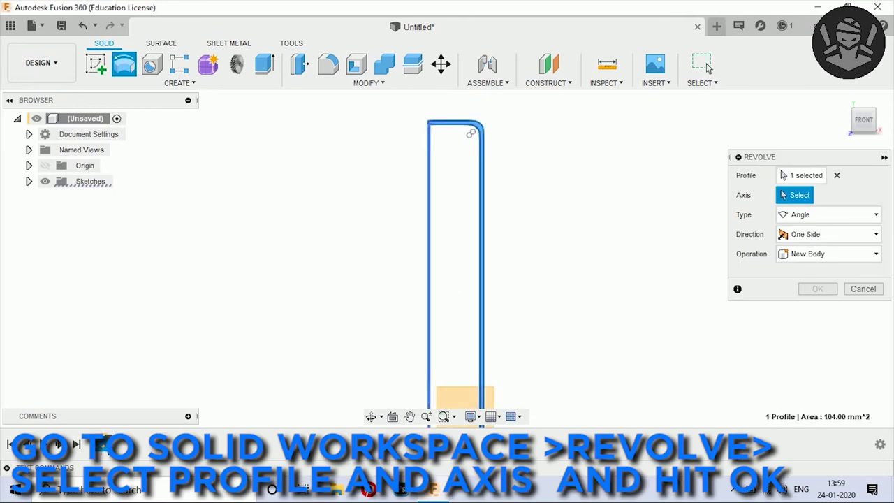
# Revolve the thin-wall profile 360° around the sketch line into the can body
pyautogui.click(429, 265)
pyautogui.press('Return')
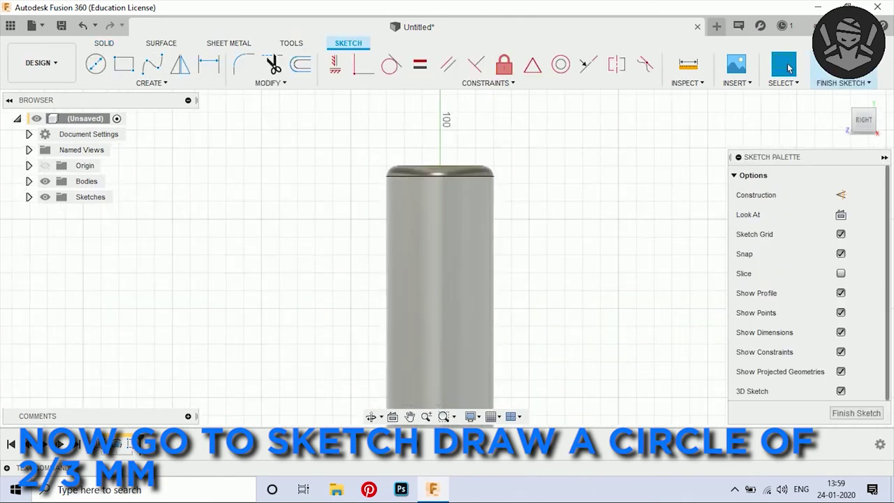
# Sketch a 3 mm diameter circle on the cylinder just below the rim, then finish the sketch
pyautogui.press('c')
pyautogui.scroll(3, 441, 177)
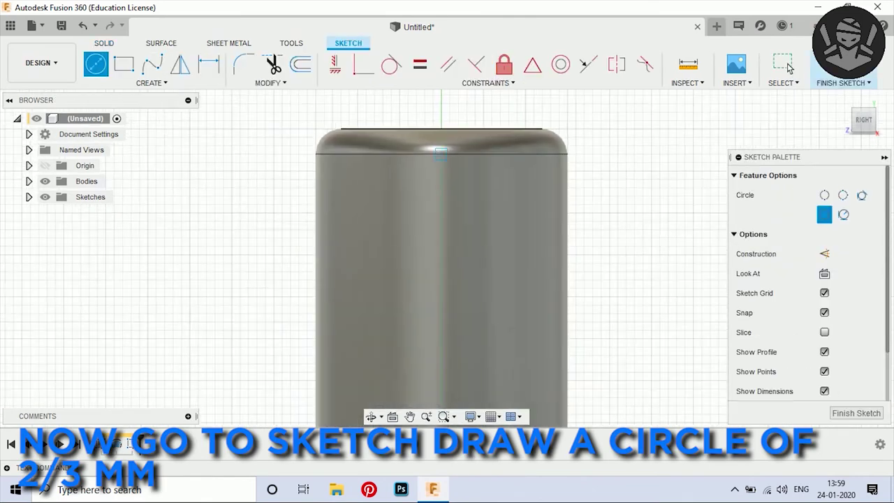
pyautogui.click(440, 190)
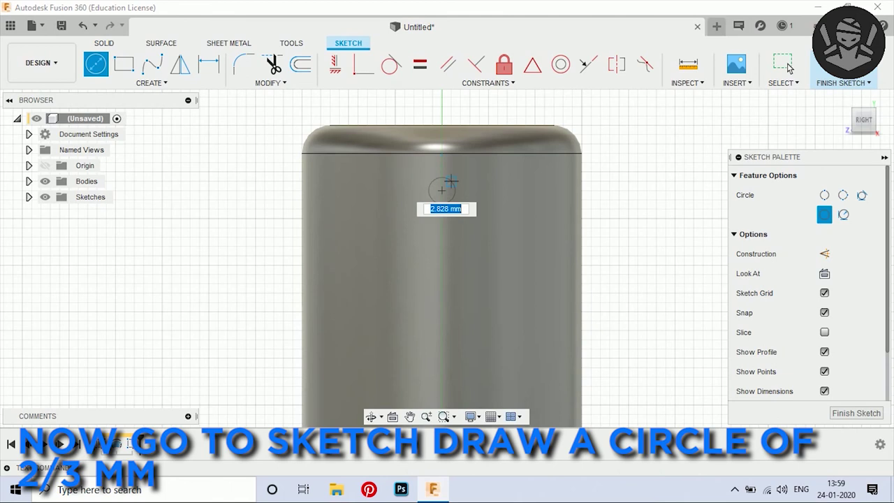
pyautogui.press('Tab')
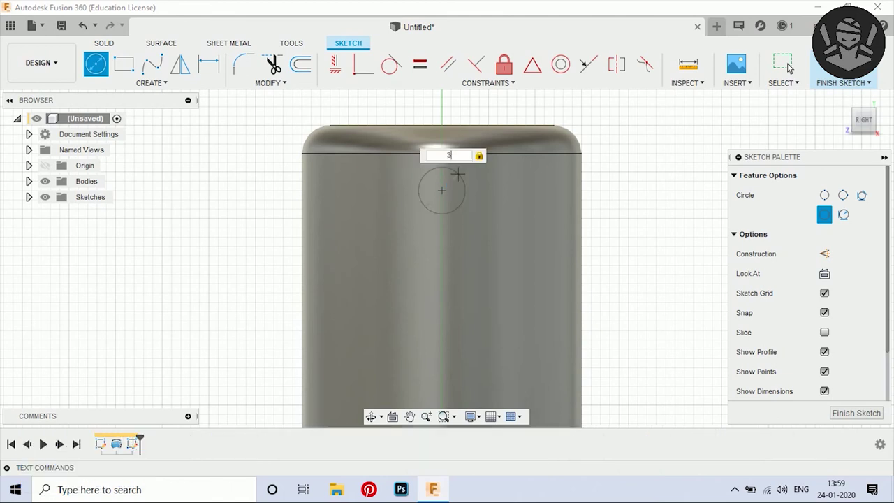
pyautogui.press('Tab')
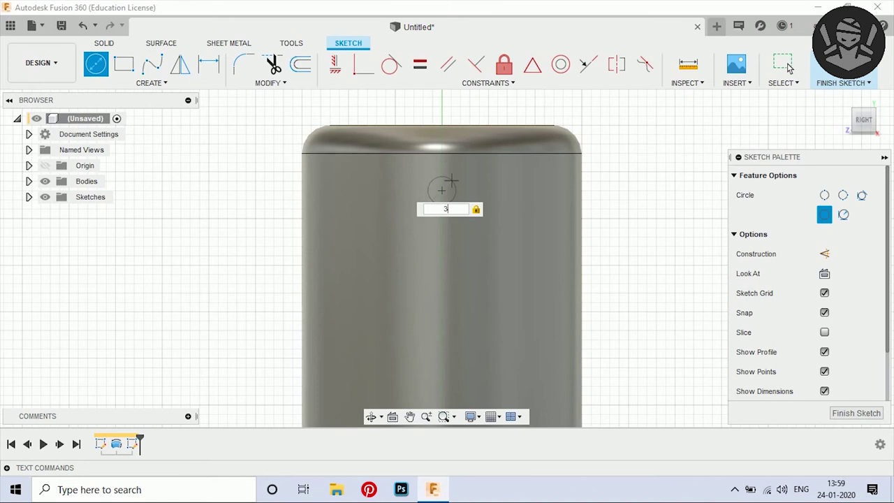
pyautogui.press('Return')
pyautogui.click(856, 413)
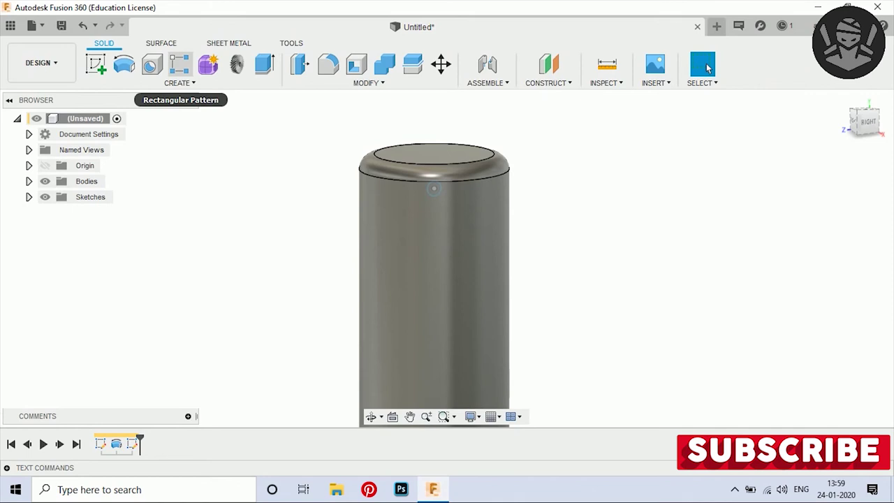
# Extrude the 3 mm circle 1 mm from the cylinder's curved face, joined as a bump
pyautogui.click(179, 83)
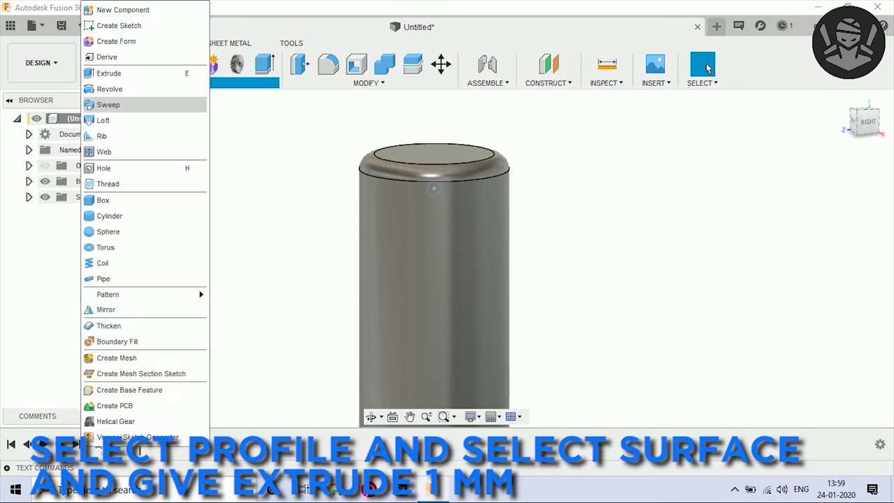
pyautogui.click(119, 104)
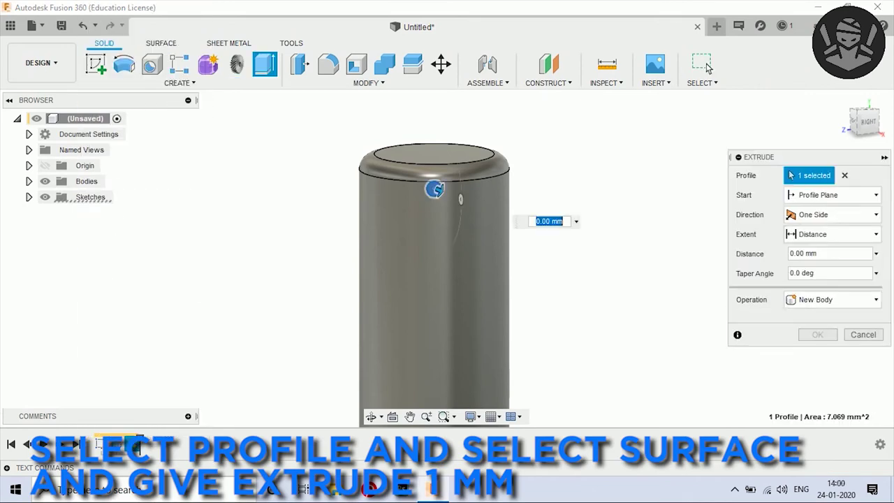
pyautogui.click(831, 195)
pyautogui.click(814, 244)
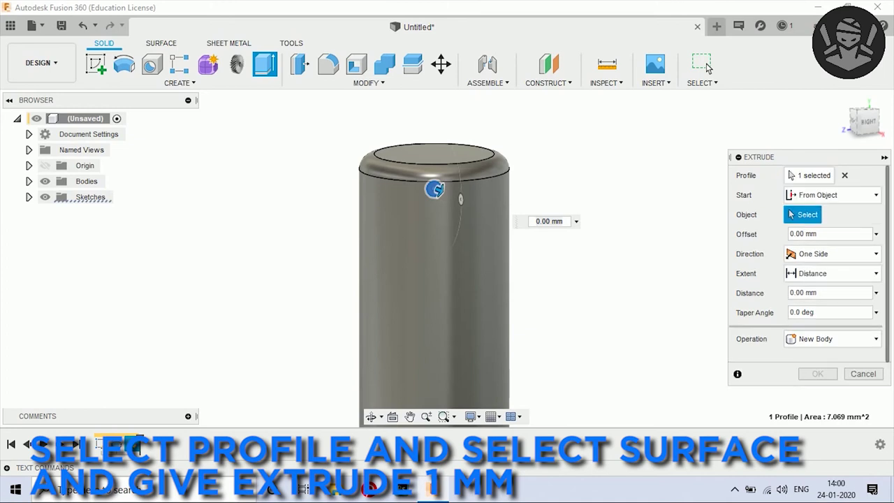
pyautogui.click(435, 190)
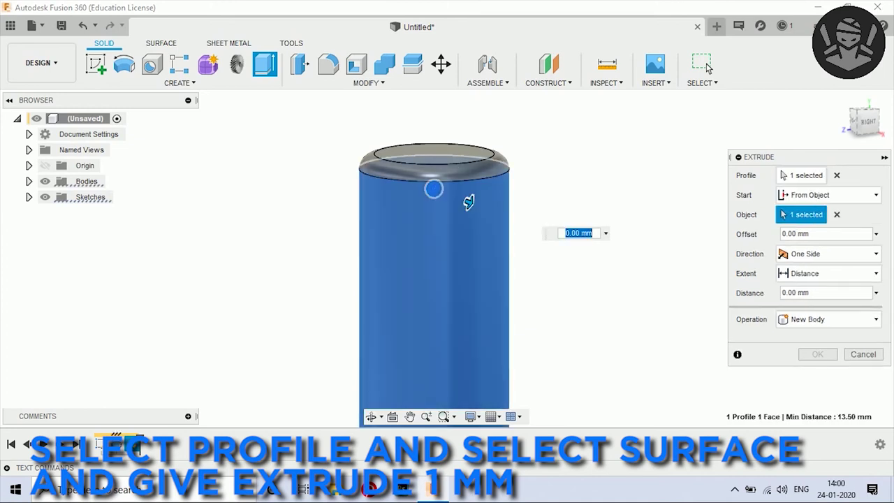
pyautogui.write('1')
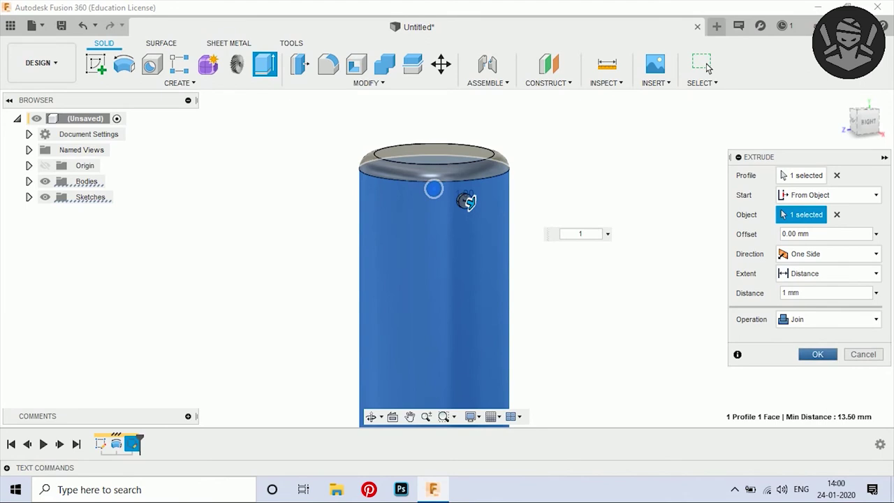
pyautogui.press('Return')
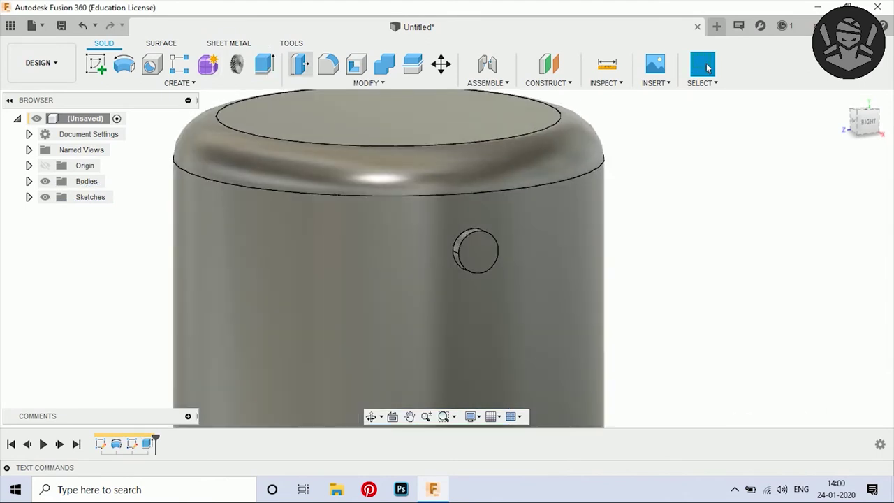
# Fillet the bump's circular edge with a 0.5 mm radius
pyautogui.press('f')
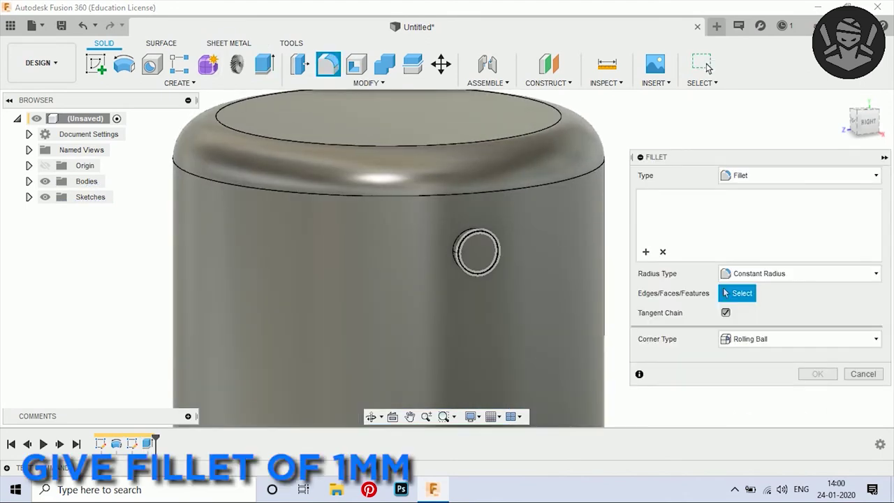
pyautogui.click(482, 231)
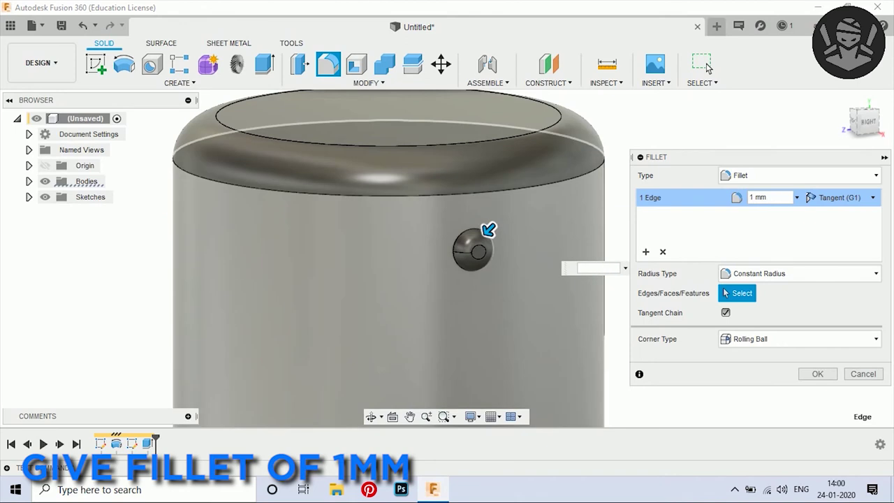
pyautogui.write('0.5')
pyautogui.press('Return')
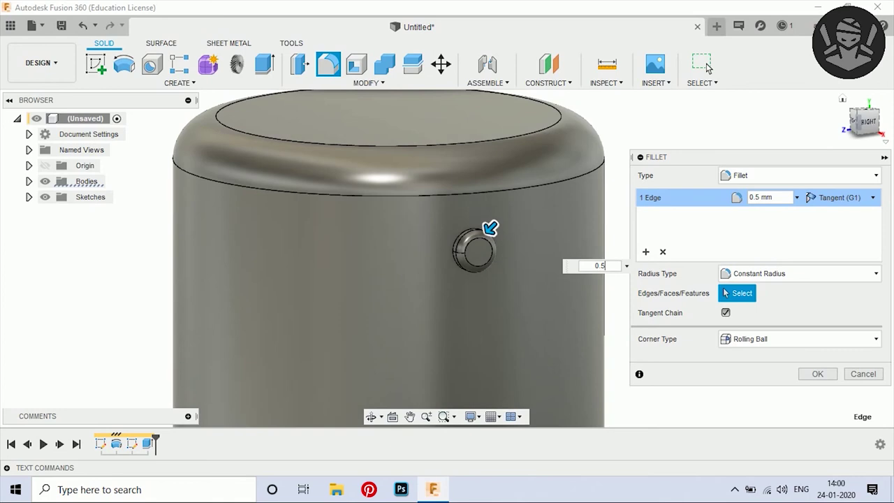
pyautogui.keyDown('shift'); pyautogui.moveTo(391, 196); pyautogui.dragTo(447, 259, button='middle'); pyautogui.keyUp('shift')
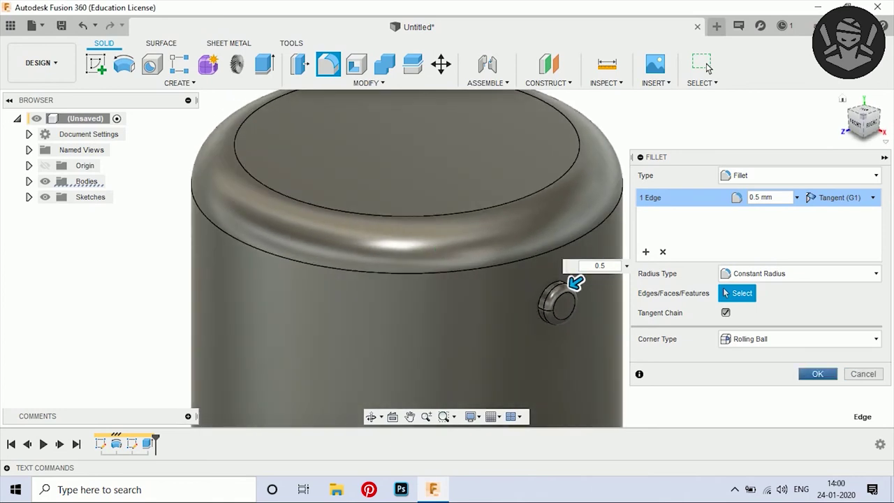
pyautogui.click(707, 66)
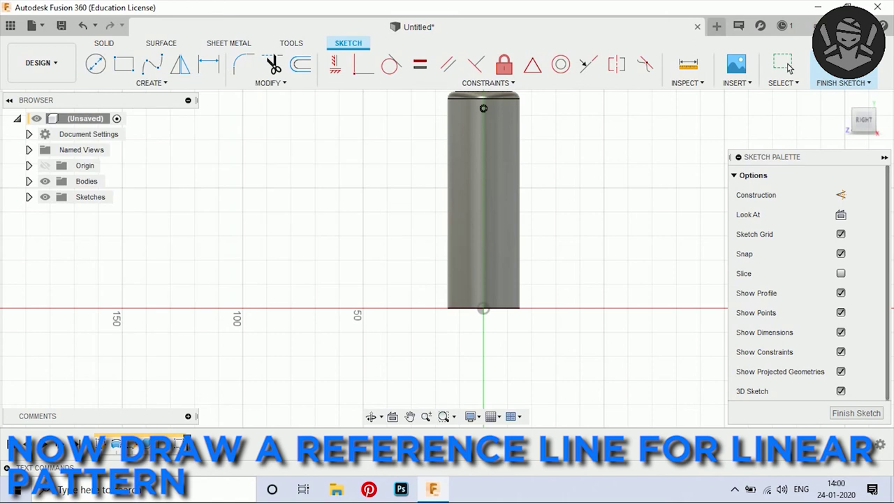
# Draw a vertical reference line from the origin up past the cylinder's top
pyautogui.click(483, 305)
pyautogui.scroll(-2, 483, 306)
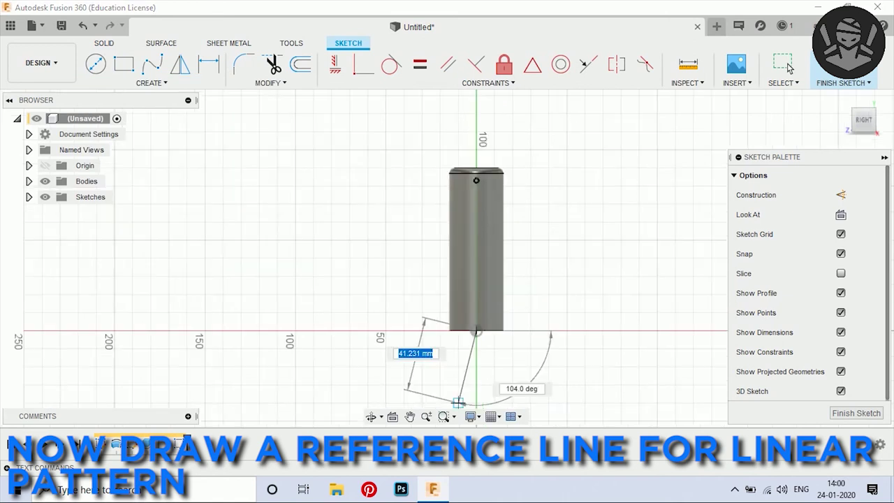
pyautogui.click(476, 149)
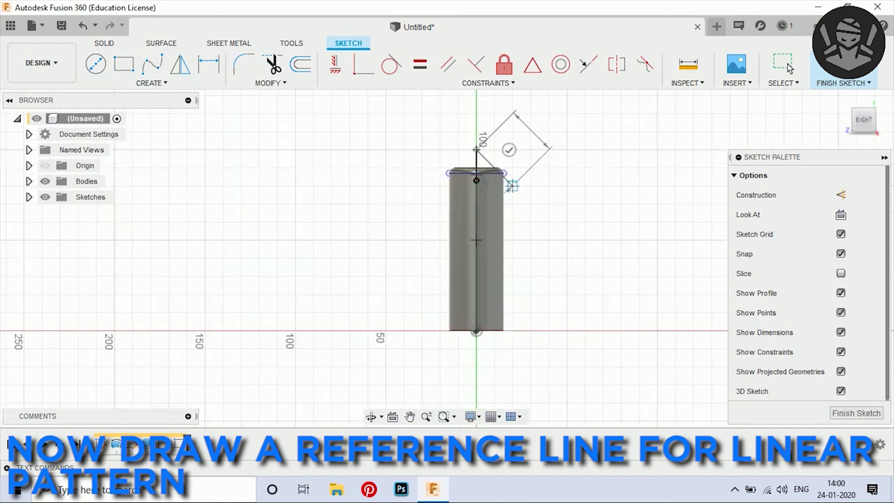
pyautogui.press('Escape')
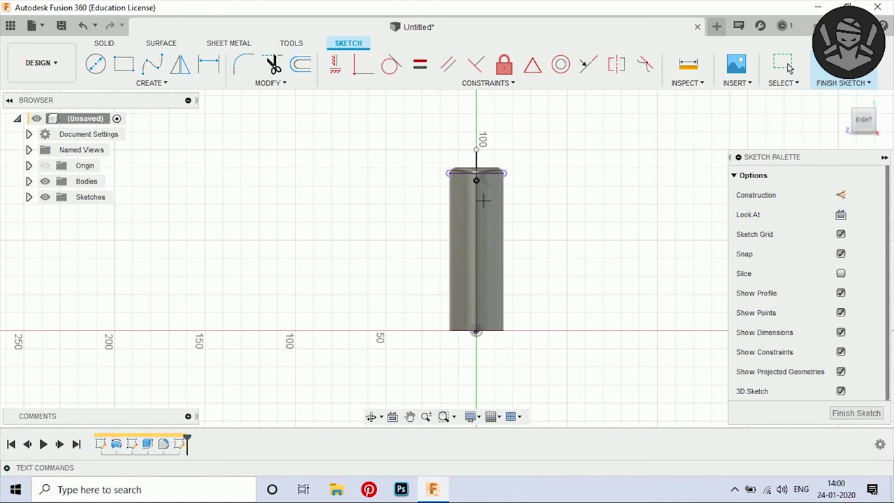
pyautogui.scroll(3, 450, 218)
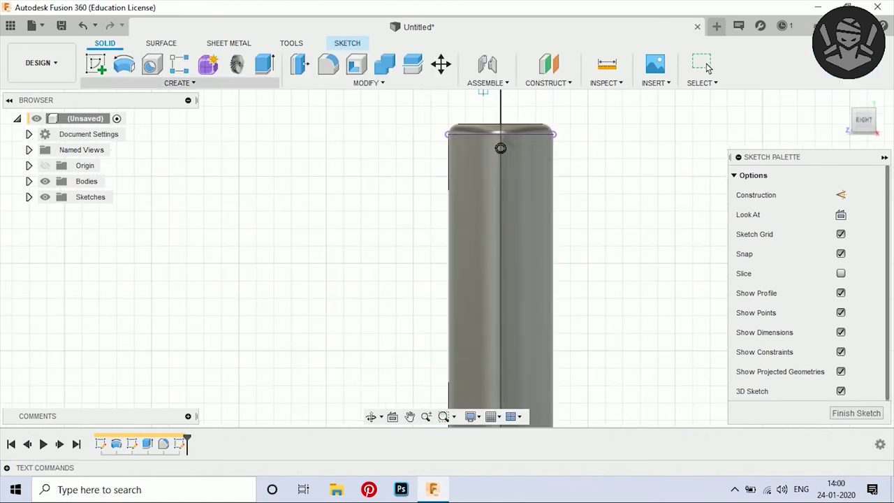
# Start a Pattern on Path with the bump and its fillet as the features
pyautogui.click(179, 82)
pyautogui.moveTo(143, 294)
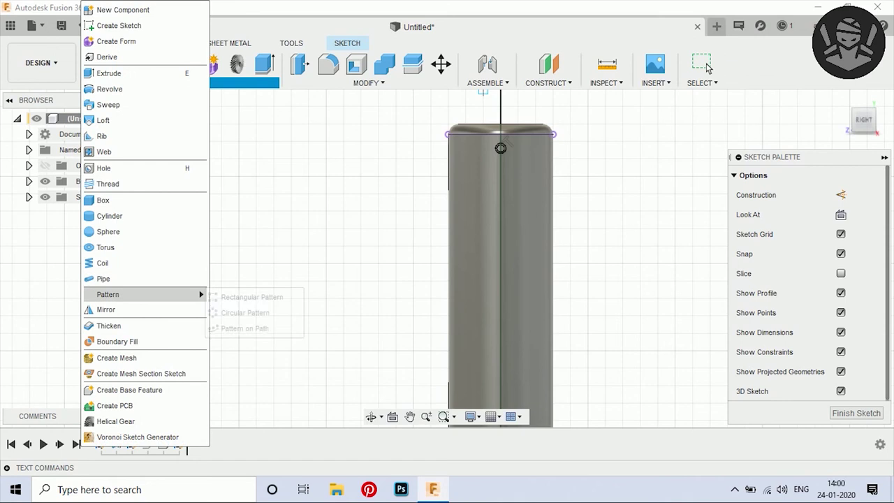
pyautogui.click(250, 327)
pyautogui.scroll(5, 500, 148)
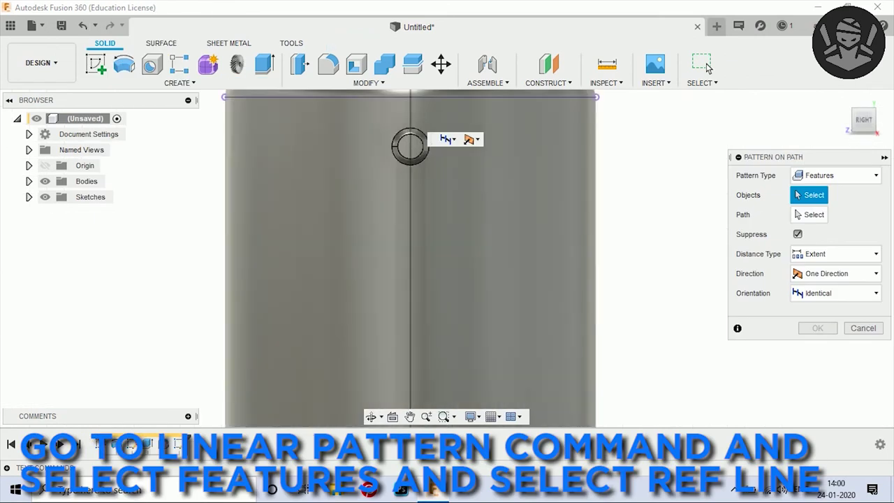
pyautogui.click(409, 146)
pyautogui.click(410, 147)
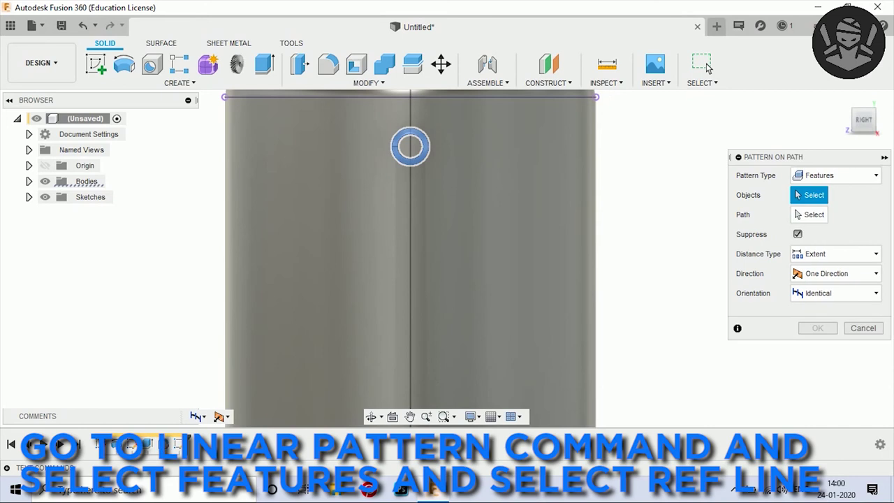
pyautogui.click(410, 147)
pyautogui.scroll(-3, 564, 181)
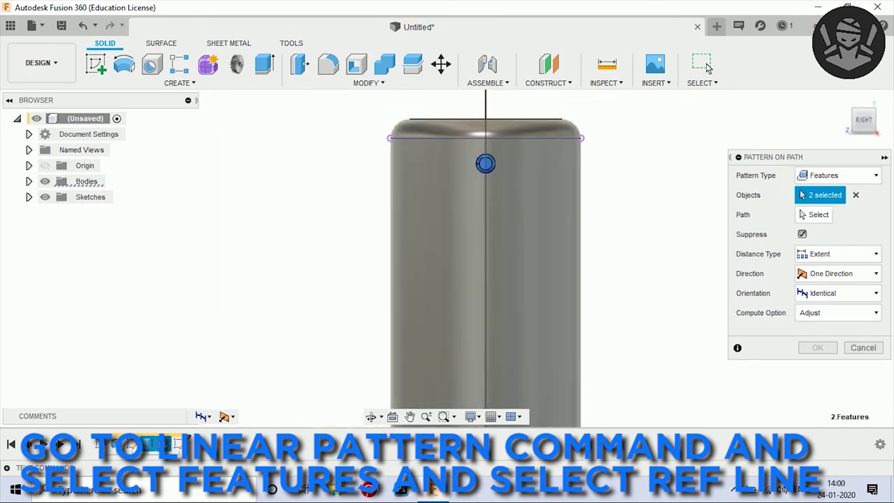
pyautogui.scroll(5, 525, 129)
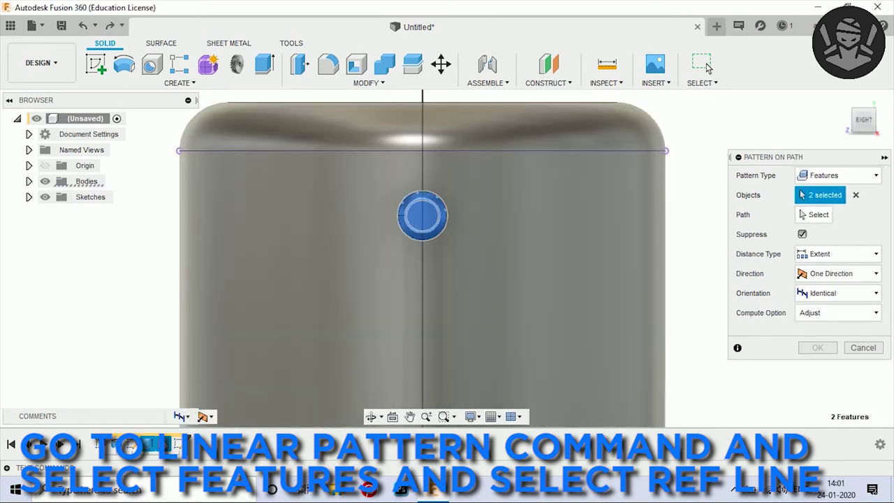
pyautogui.scroll(-4, 480, 213)
# Pattern 18 bumps along the reference line over 76.32 mm
pyautogui.click(814, 214)
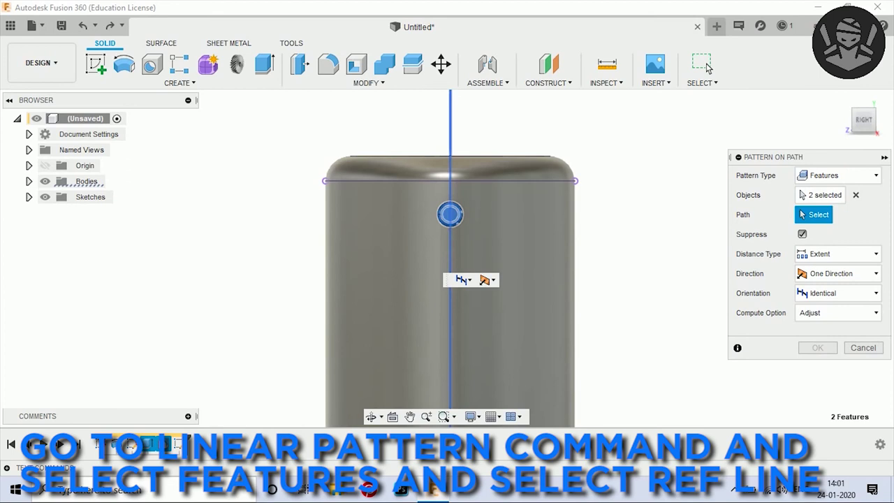
pyautogui.click(449, 140)
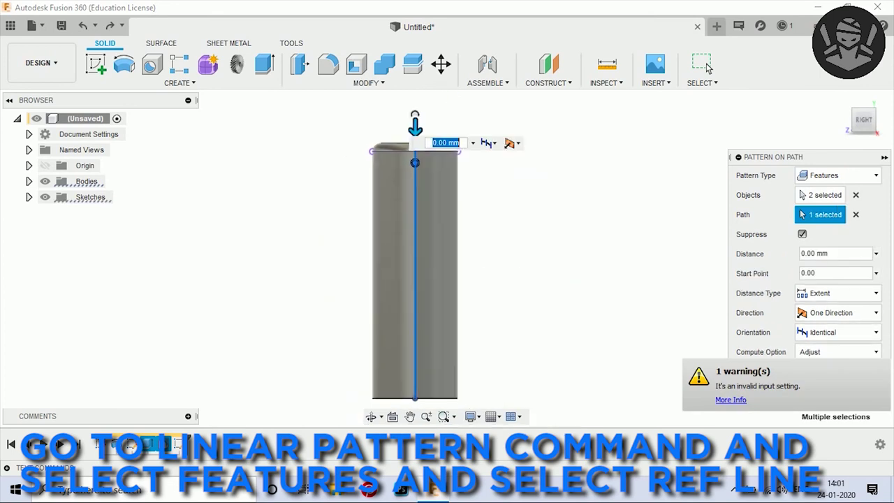
pyautogui.moveTo(414, 126); pyautogui.dragTo(415, 329)
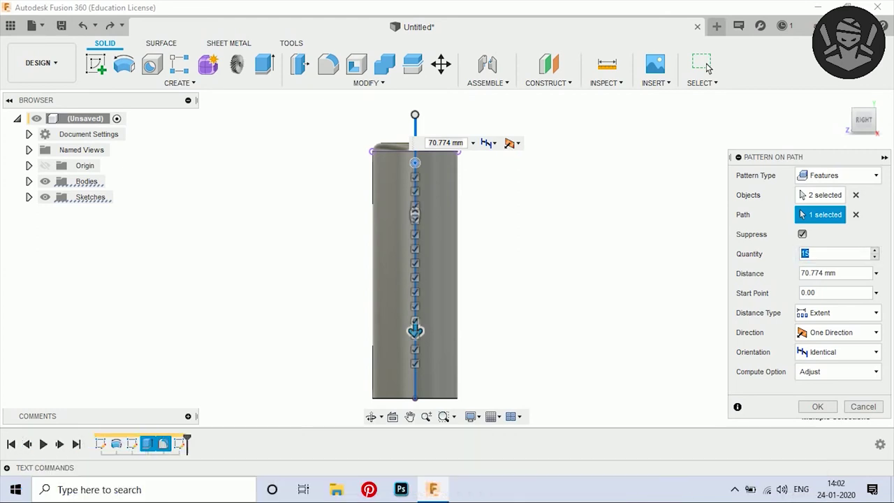
pyautogui.write('1')
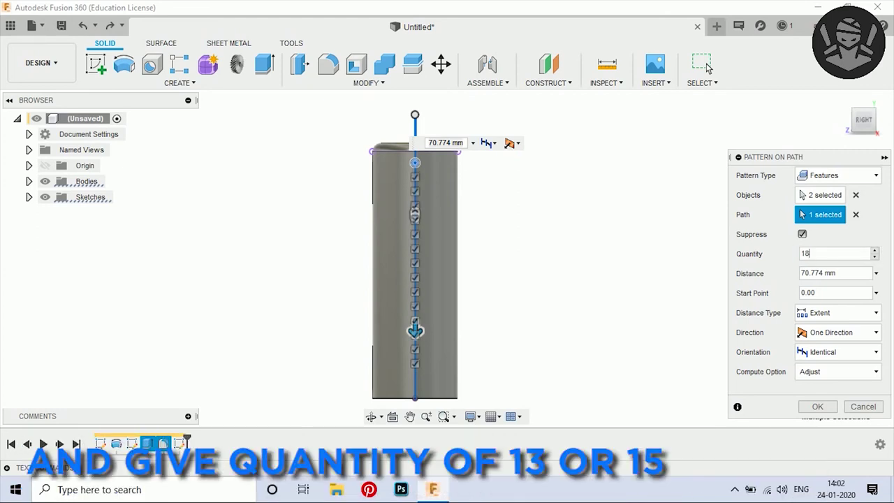
pyautogui.scroll(3, 414, 378)
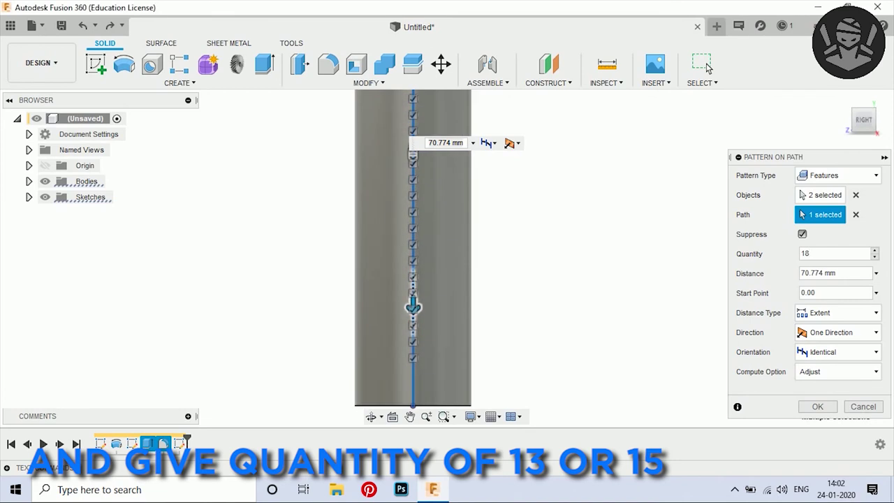
pyautogui.moveTo(412, 306)
pyautogui.mouseDown()
pyautogui.moveTo(413, 339)
pyautogui.moveTo(413, 328)
pyautogui.mouseUp()
pyautogui.scroll(-2, 419, 328)
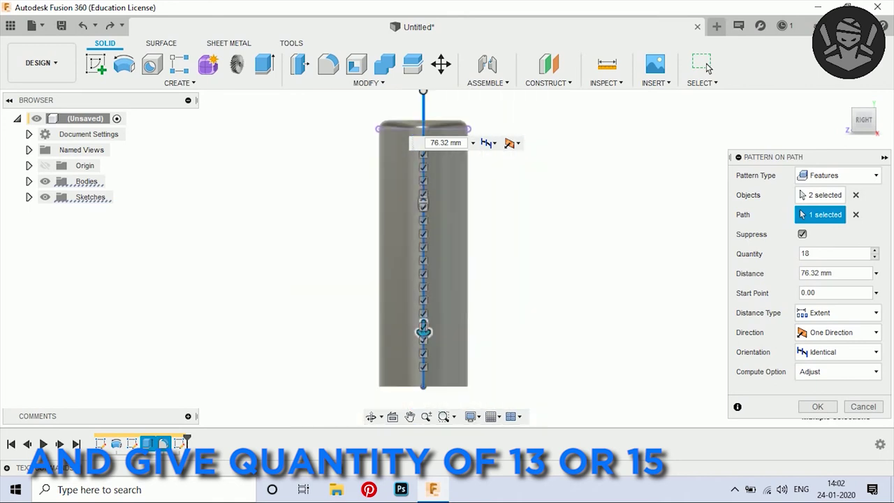
pyautogui.press('Return')
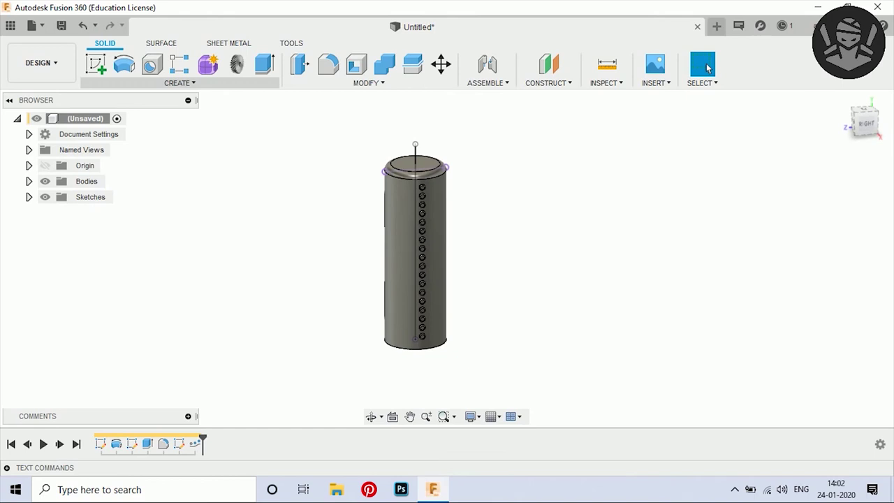
# Circular-pattern the bump features and linear pattern 15 times around the cylinder's central axis
pyautogui.click(179, 82)
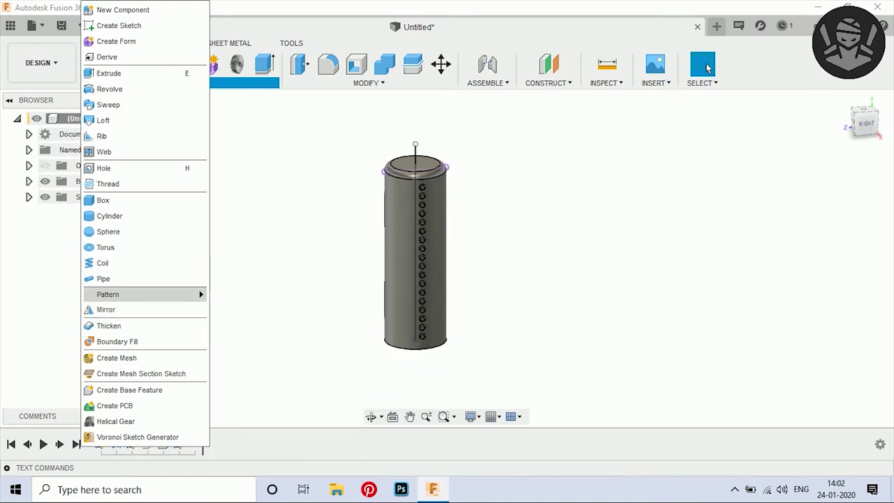
pyautogui.moveTo(143, 294)
pyautogui.click(246, 311)
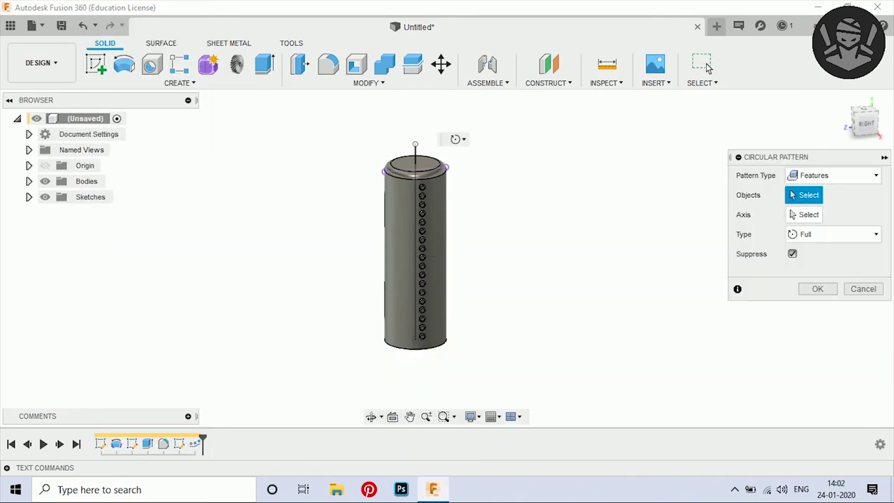
pyautogui.click(195, 444)
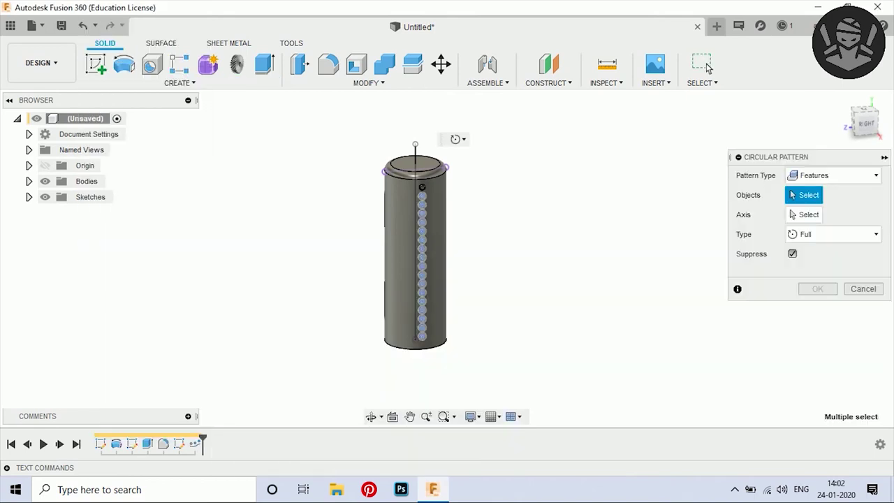
pyautogui.keyDown('ctrl'); pyautogui.click(150, 444); pyautogui.keyUp('ctrl')
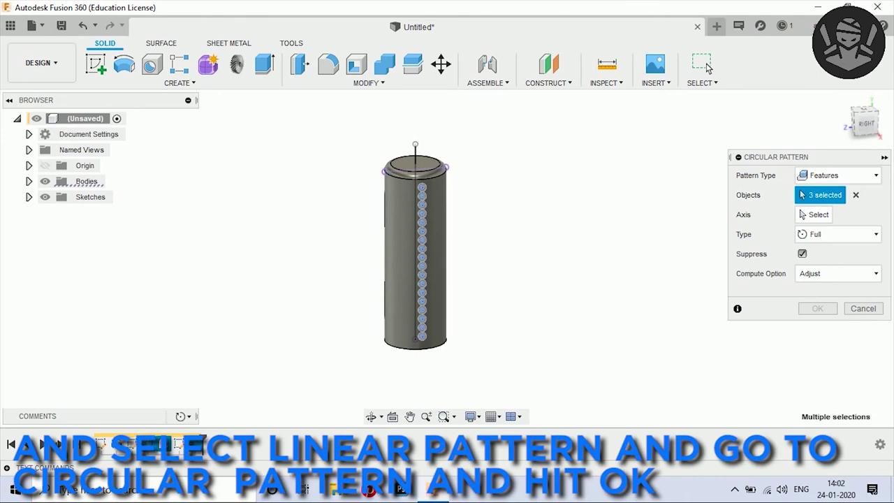
pyautogui.click(814, 214)
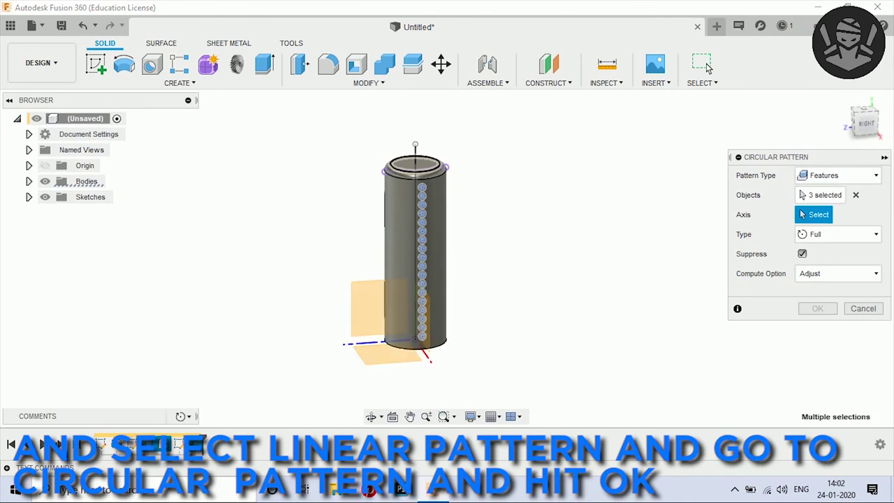
pyautogui.click(418, 251)
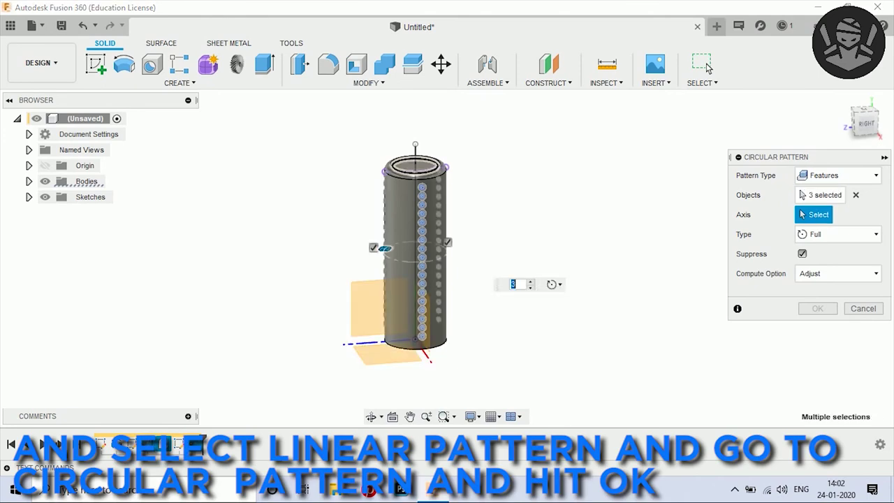
pyautogui.scroll(2, 431, 300)
pyautogui.scroll(2, 431, 301)
pyautogui.write('15')
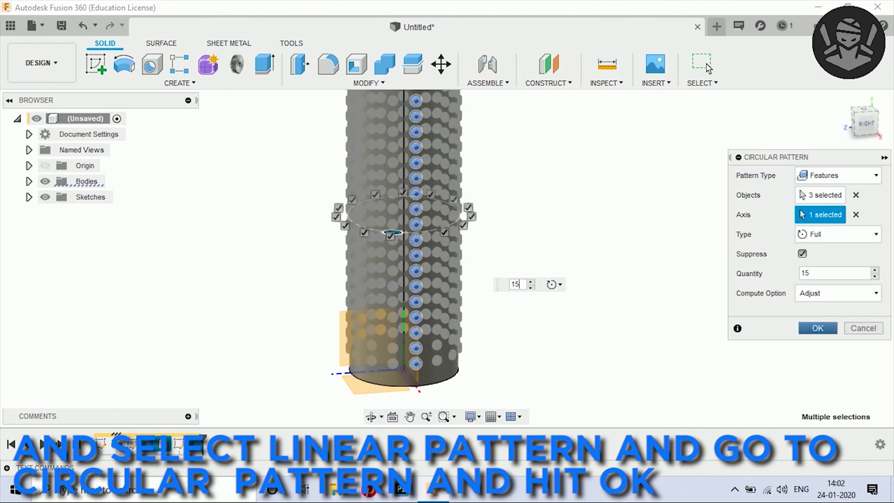
pyautogui.press('Return')
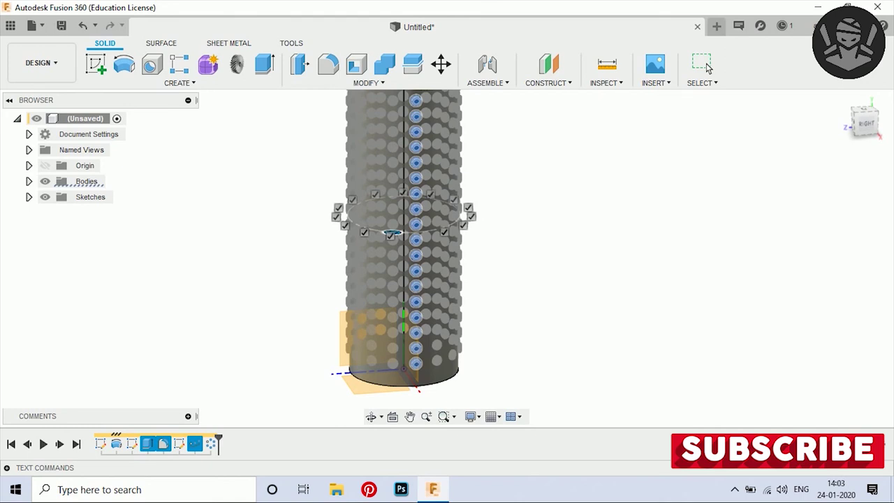
pyautogui.click(707, 67)
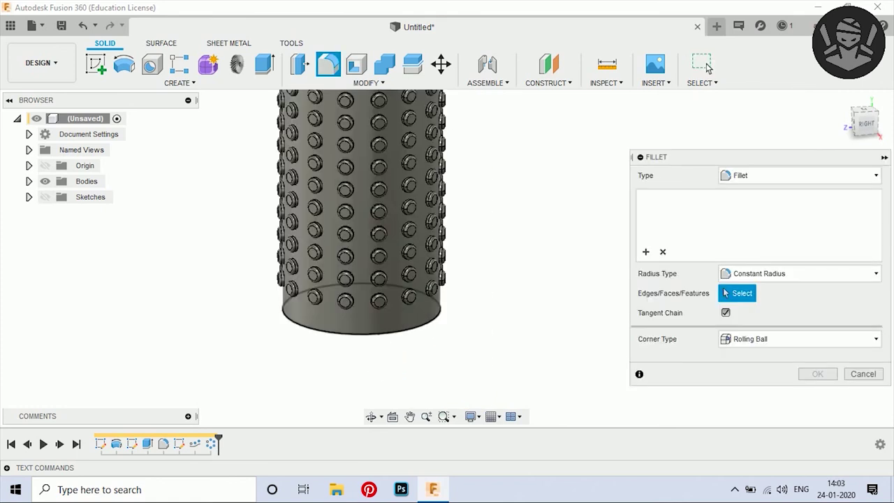
# Fillet the cylinder's bottom edge at 3 mm and the end-cap edge at 1 mm
pyautogui.write('3')
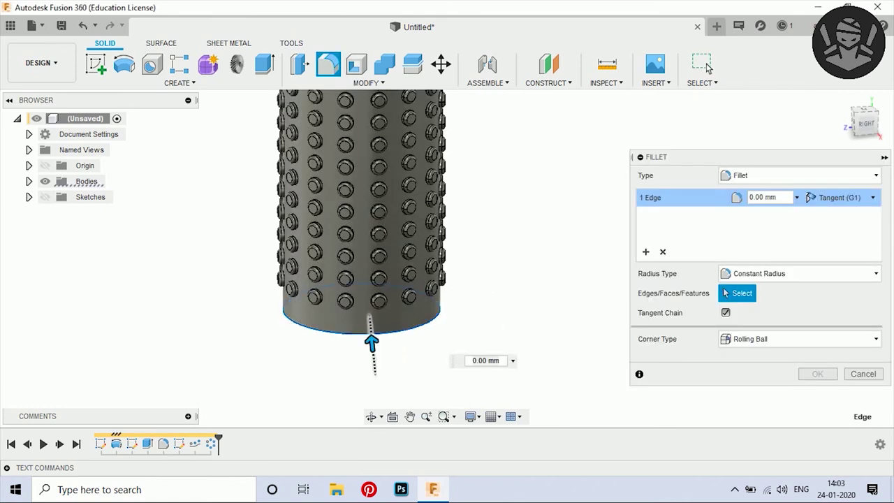
pyautogui.write('6.5')
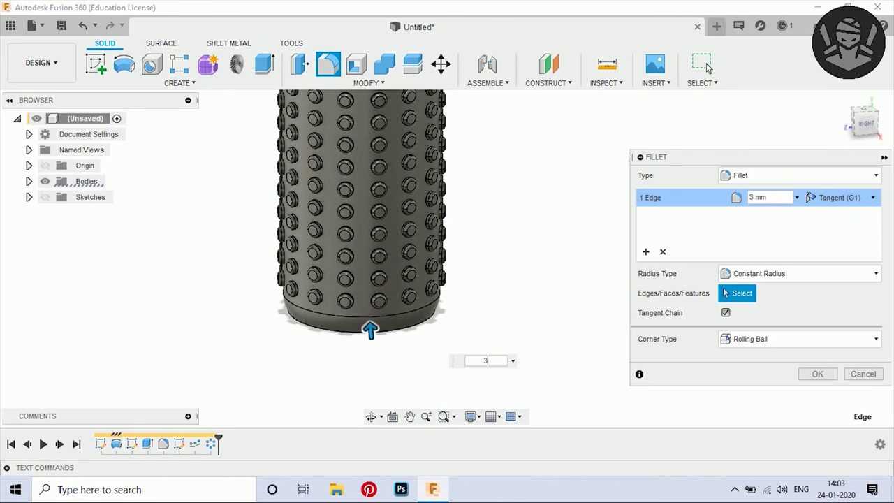
pyautogui.press('Return')
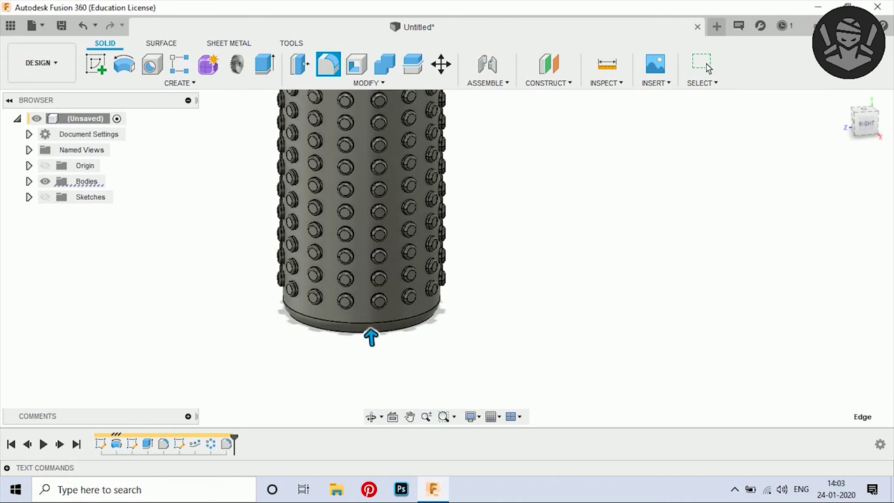
pyautogui.keyDown('shift'); pyautogui.moveTo(445, 259); pyautogui.dragTo(707, 66, button='middle'); pyautogui.keyUp('shift')
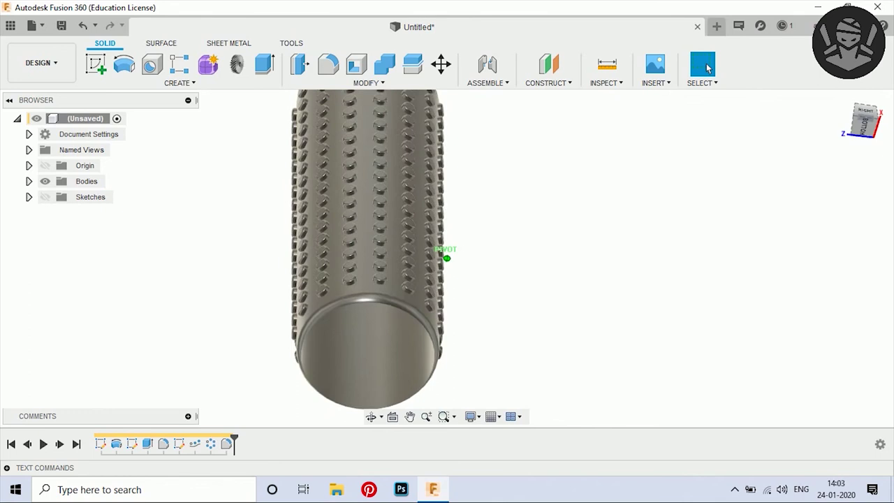
pyautogui.press('f')
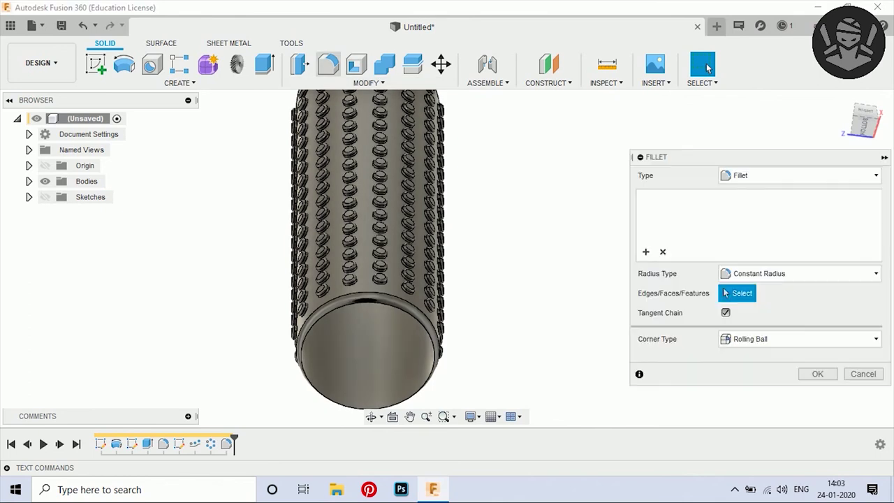
pyautogui.write('1')
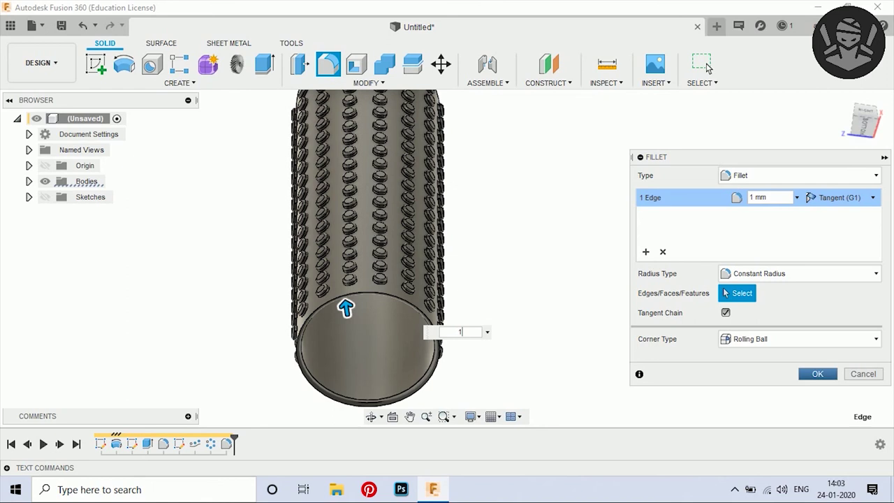
pyautogui.press('Return')
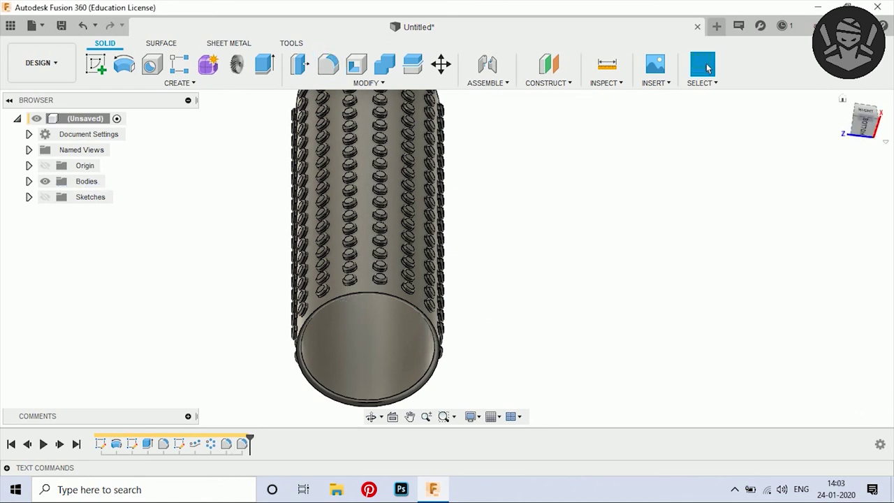
pyautogui.keyDown('shift'); pyautogui.moveTo(447, 257); pyautogui.dragTo(461, 209, button='middle'); pyautogui.keyUp('shift')
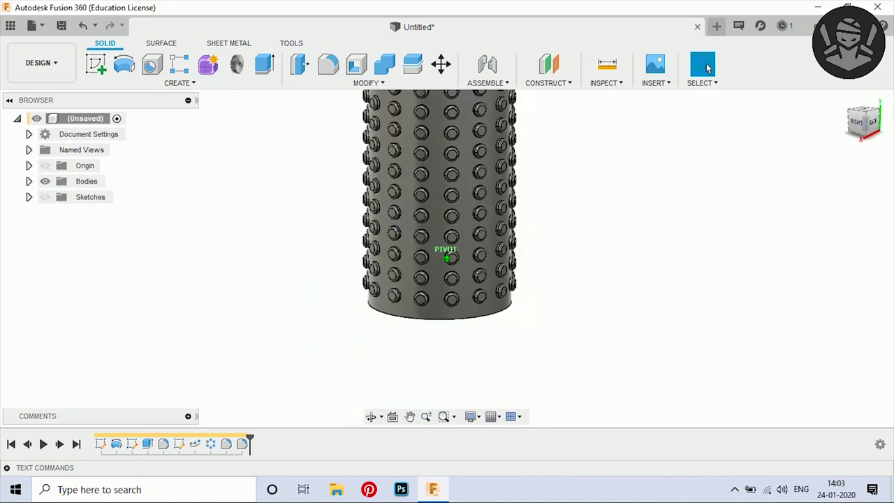
pyautogui.keyDown('shift'); pyautogui.moveTo(707, 68); pyautogui.dragTo(707, 67, button='middle'); pyautogui.keyUp('shift')
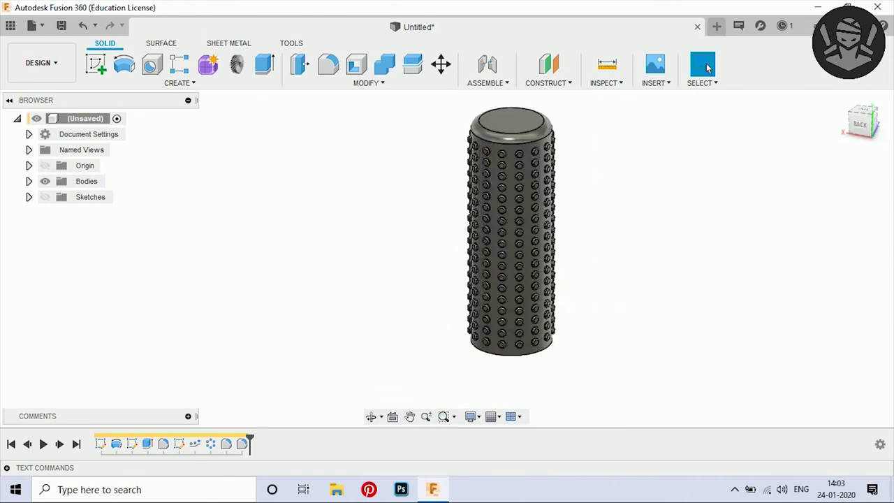
pyautogui.scroll(1, 707, 68)
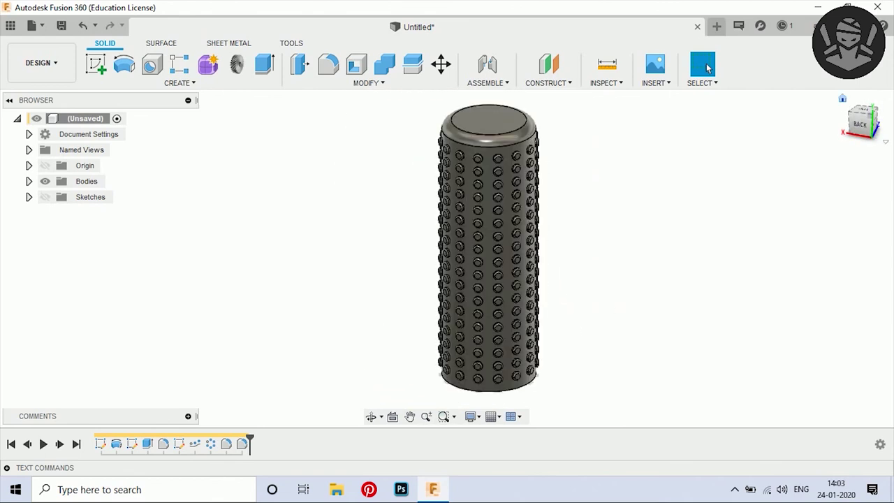
pyautogui.keyDown('shift'); pyautogui.moveTo(707, 67); pyautogui.dragTo(707, 68, button='middle'); pyautogui.keyUp('shift')
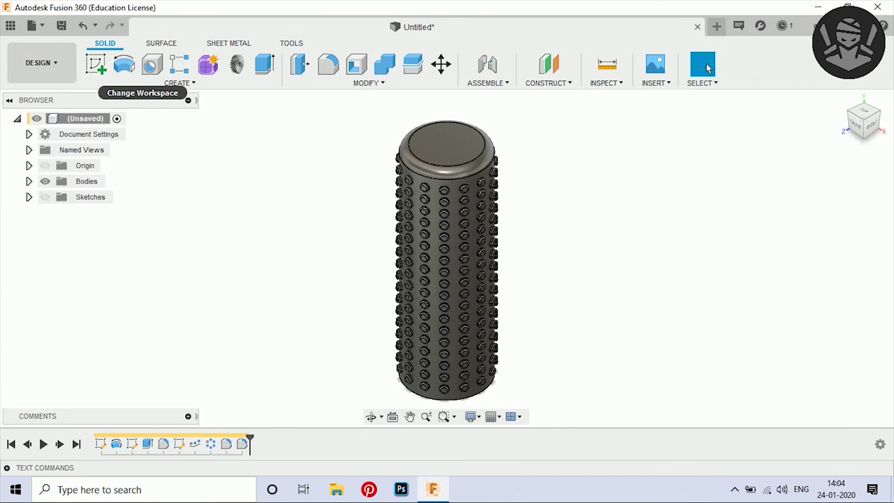
pyautogui.click(42, 62)
# In the Render workspace, apply Plastic - Translucent Glossy (Yellow) to the cylinder body
pyautogui.click(42, 62)
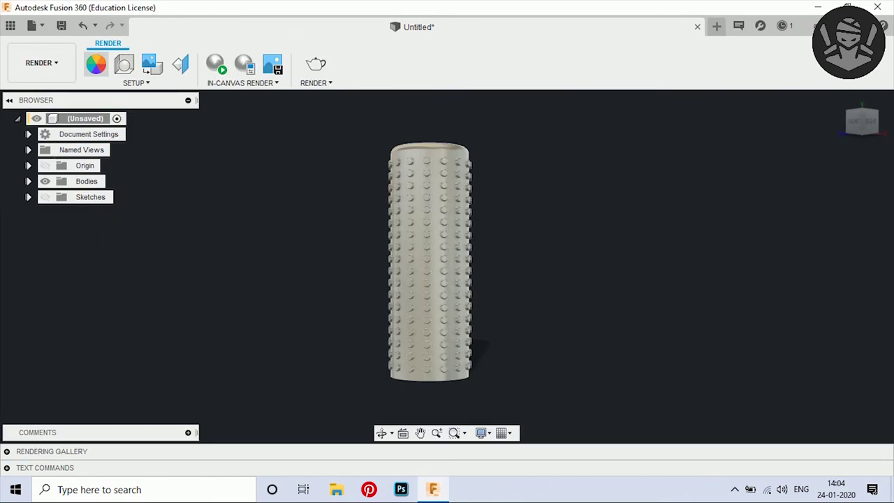
pyautogui.press('a')
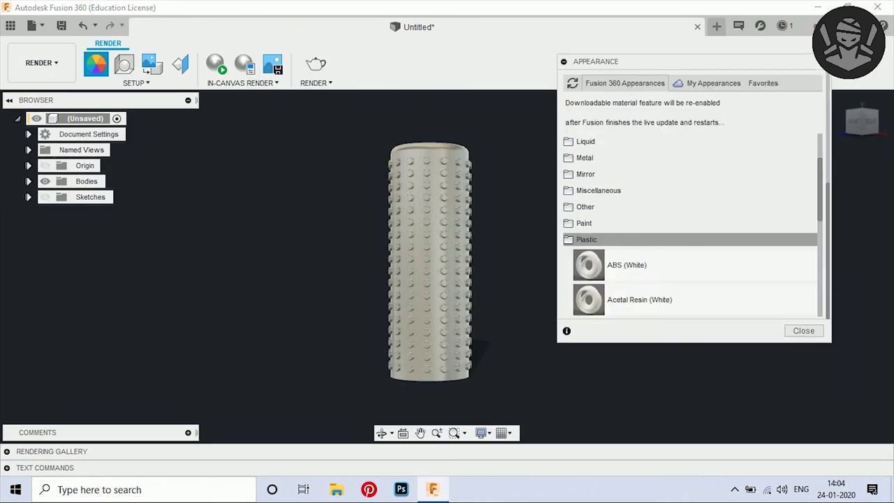
pyautogui.scroll(-10, 692, 224)
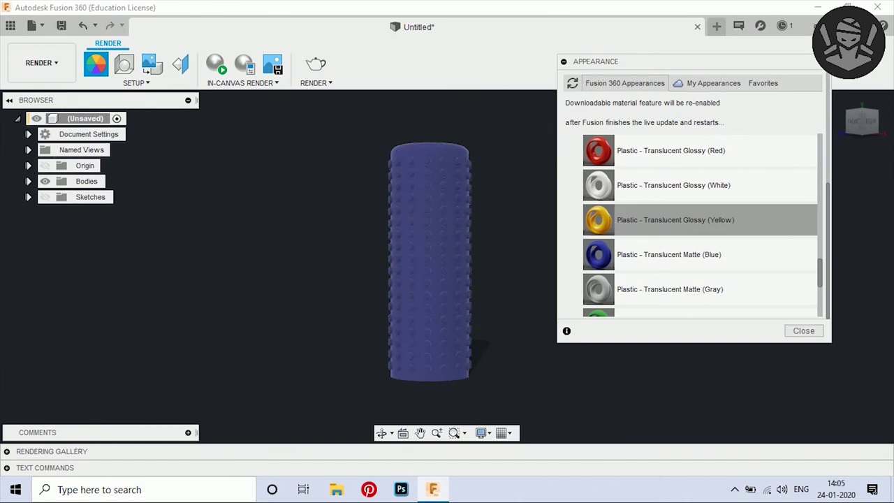
pyautogui.scroll(-2, 698, 230)
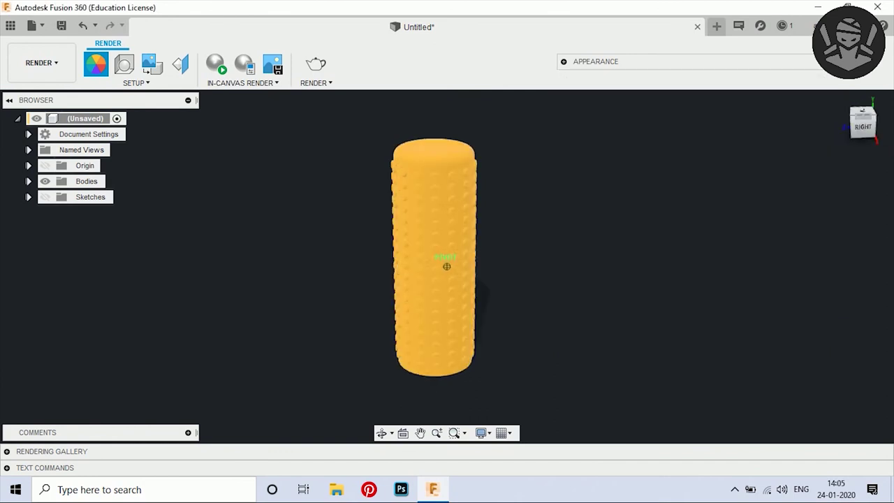
pyautogui.keyDown('shift'); pyautogui.moveTo(445, 259); pyautogui.dragTo(454, 259, button='middle'); pyautogui.keyUp('shift')
# In Scene Settings, try the Soft Light environment and set the background to Environment
pyautogui.click(124, 64)
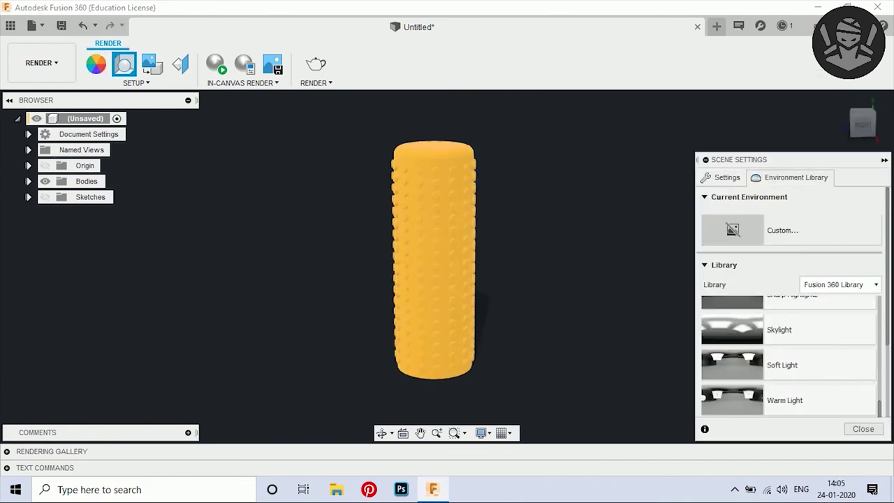
pyautogui.moveTo(732, 364); pyautogui.dragTo(732, 230)
pyautogui.click(722, 178)
pyautogui.click(837, 273)
pyautogui.click(818, 291)
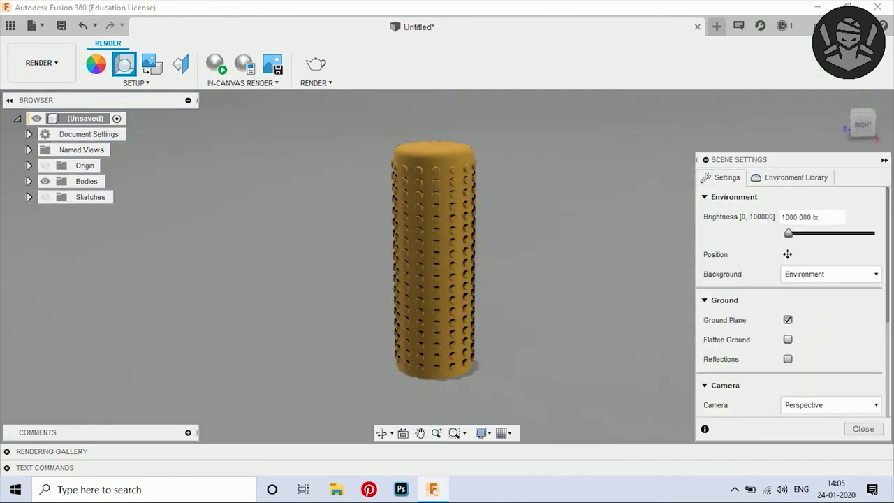
# Try the Skylight and Cool Light environments, then settle on Warm Light
pyautogui.click(791, 177)
pyautogui.moveTo(732, 329); pyautogui.dragTo(731, 230)
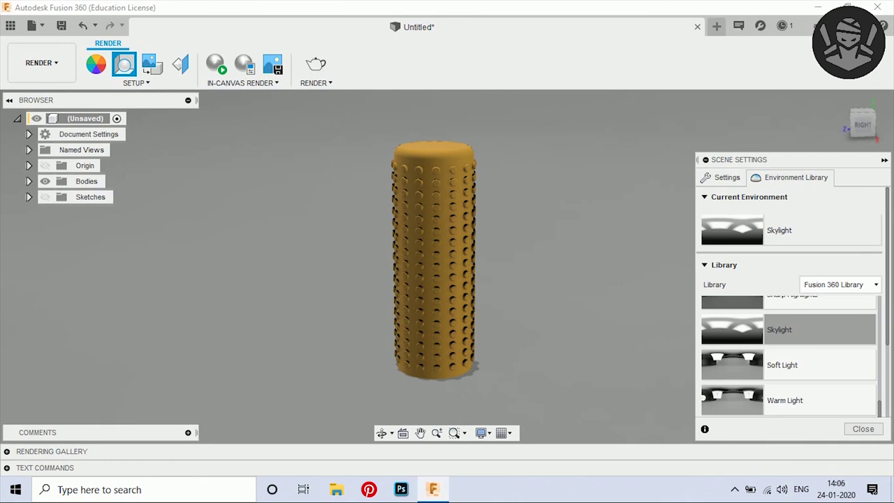
pyautogui.scroll(5, 789, 356)
pyautogui.moveTo(732, 318); pyautogui.dragTo(732, 230)
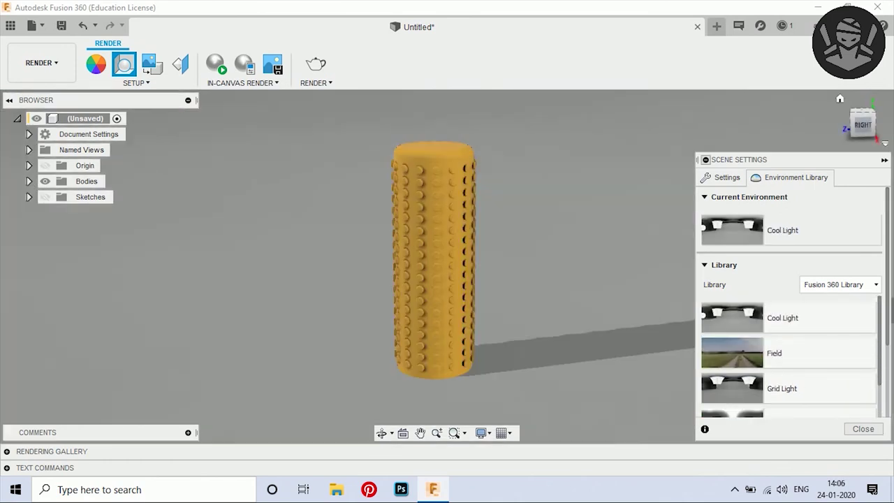
pyautogui.scroll(-5, 789, 356)
pyautogui.moveTo(731, 361); pyautogui.dragTo(732, 190)
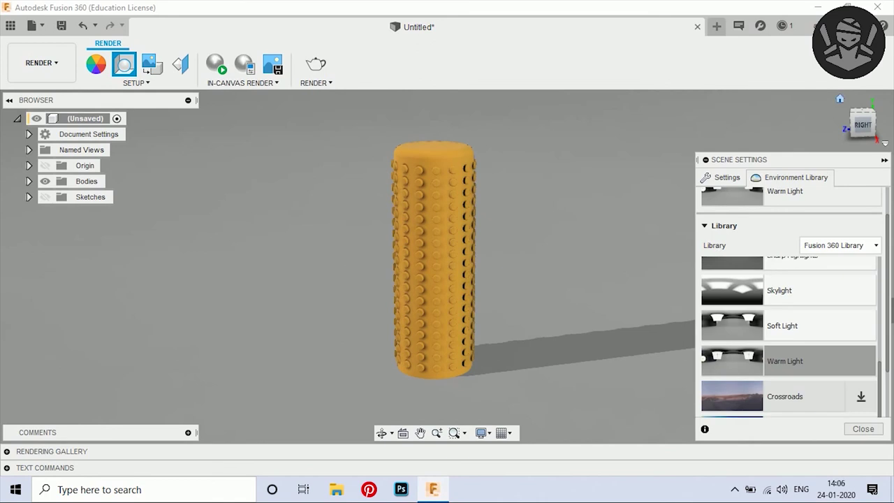